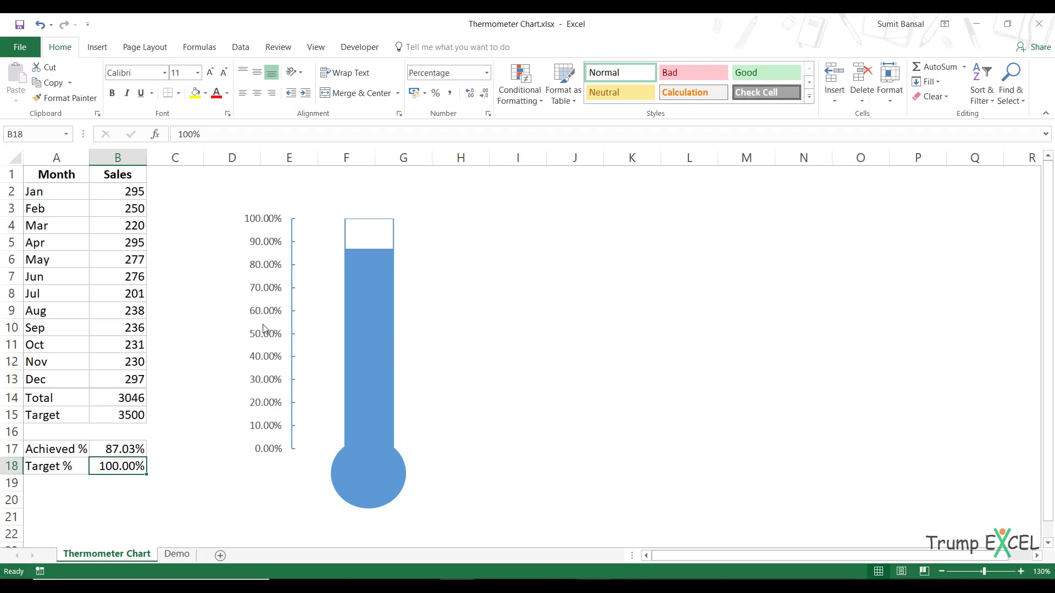
# Step: Highlight the Jan–Dec month names, the 3500 Target row, and the Achieved % and Target % rows
pyautogui.moveTo(58, 192); pyautogui.dragTo(49, 381)
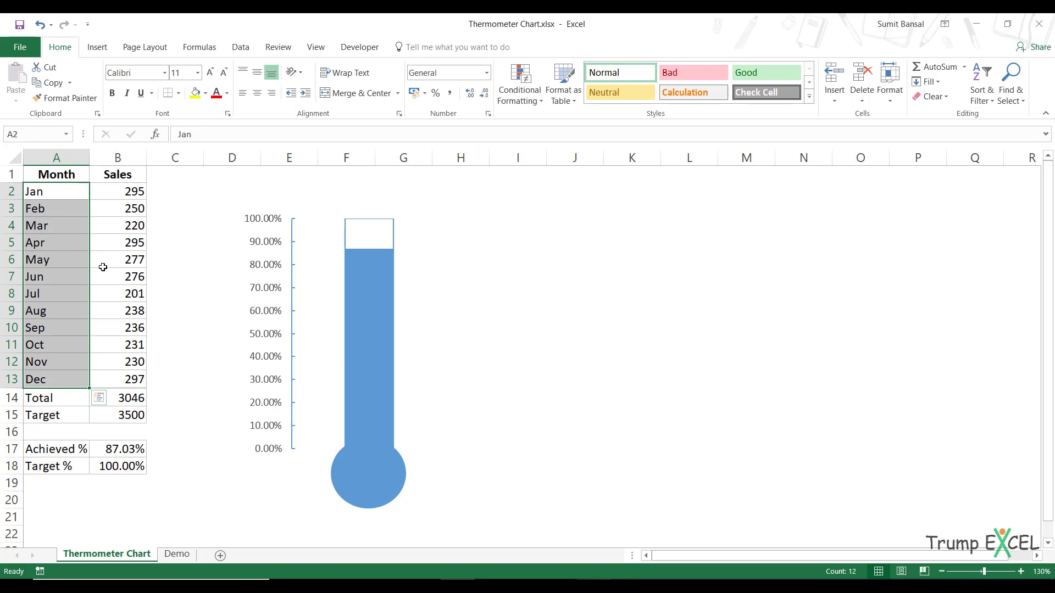
pyautogui.moveTo(51, 418); pyautogui.dragTo(113, 418)
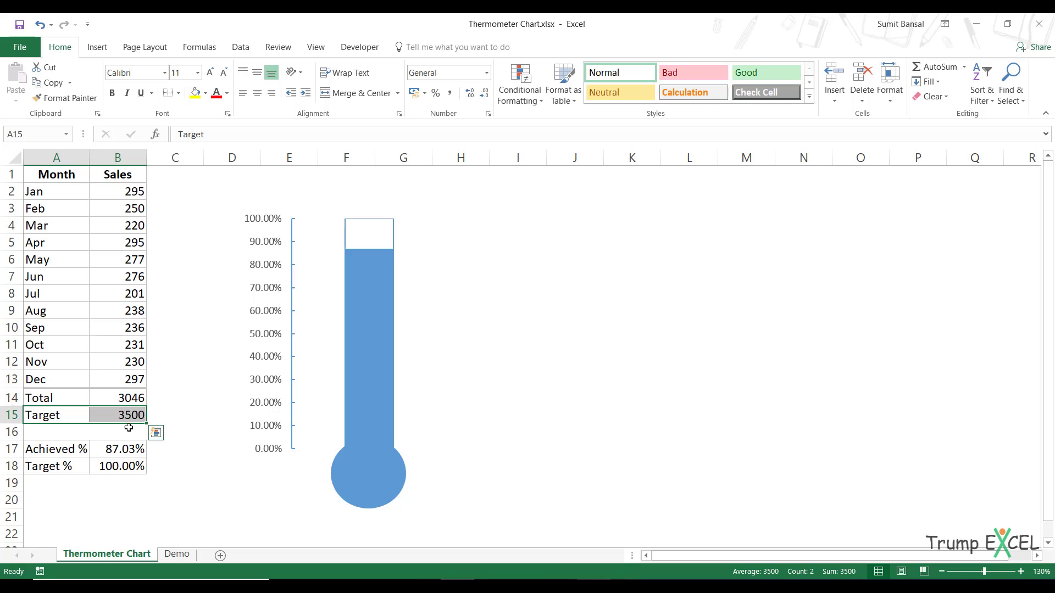
pyautogui.click(120, 449)
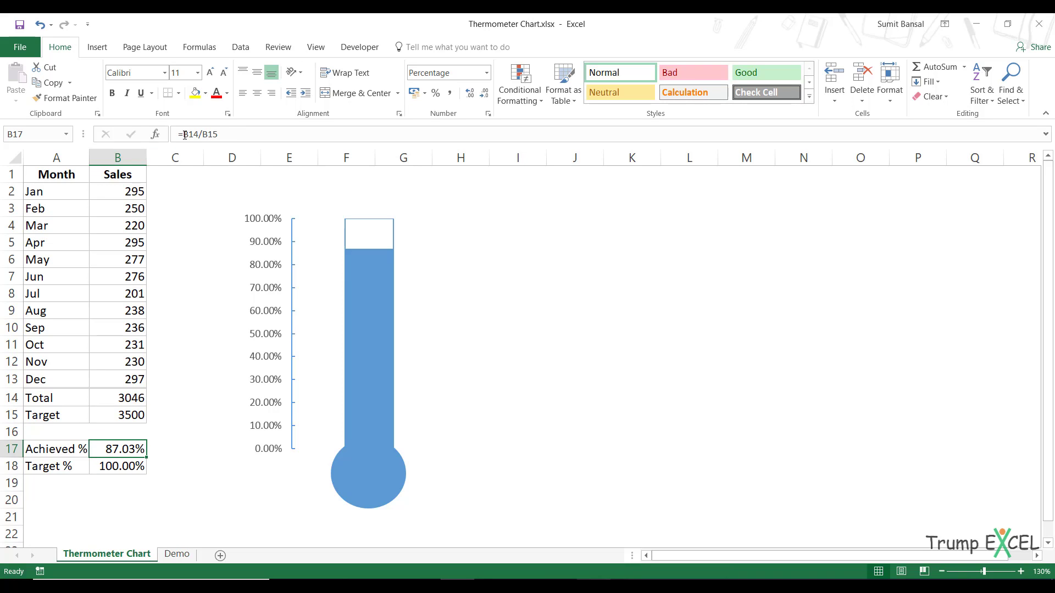
pyautogui.click(127, 467)
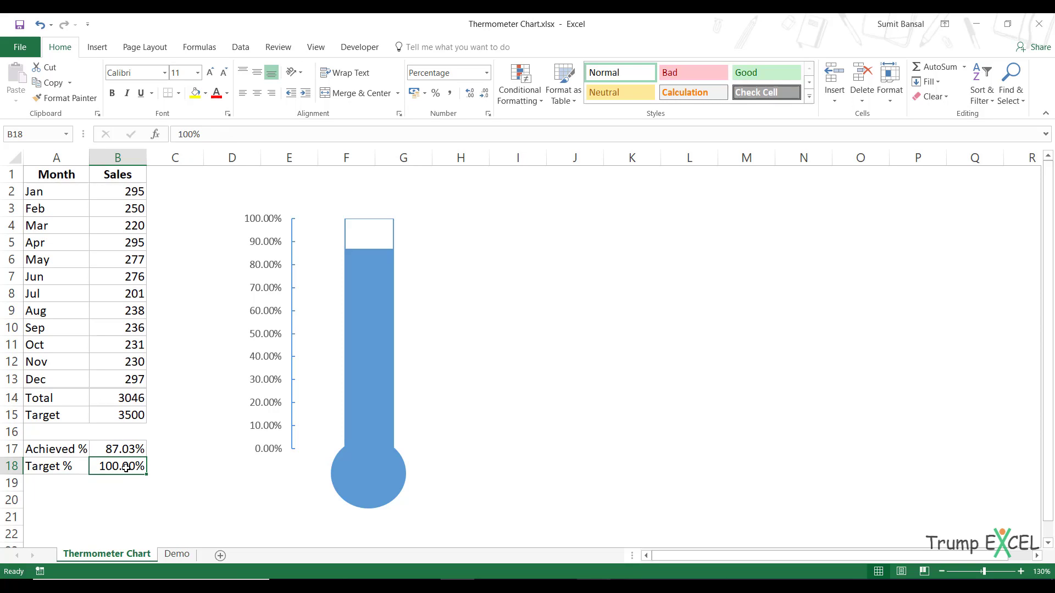
pyautogui.moveTo(78, 446); pyautogui.dragTo(121, 467)
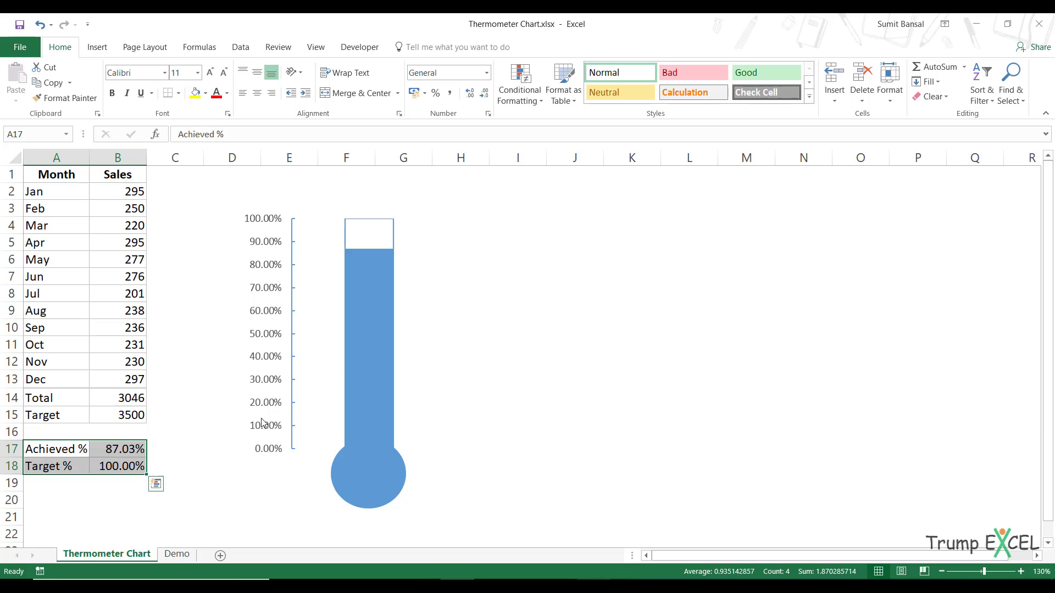
# Step: Change July sales in B8 to 133 and May sales in B6 to 876
pyautogui.click(105, 296)
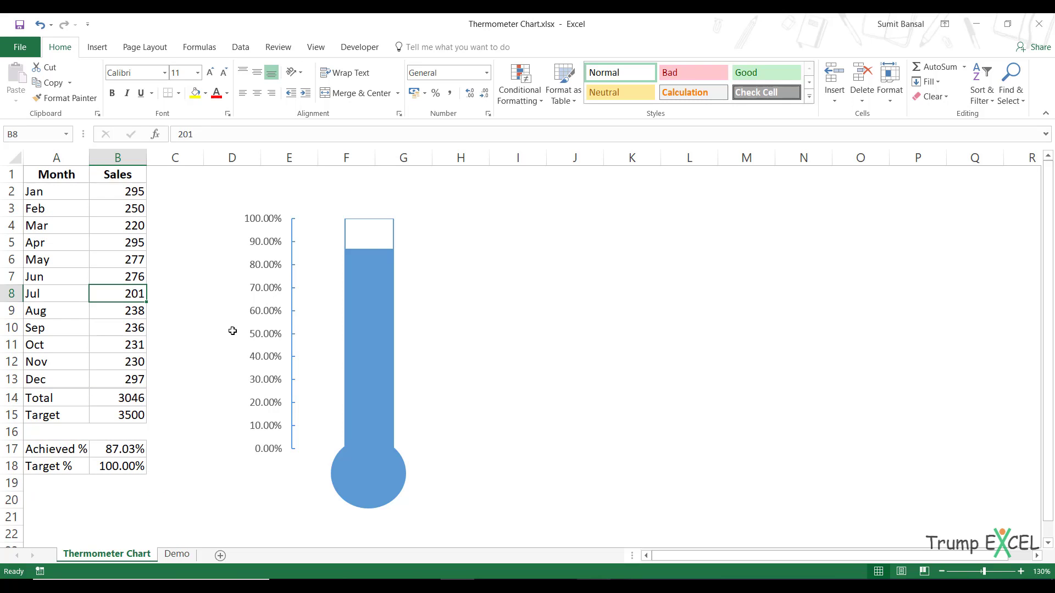
pyautogui.write('133')
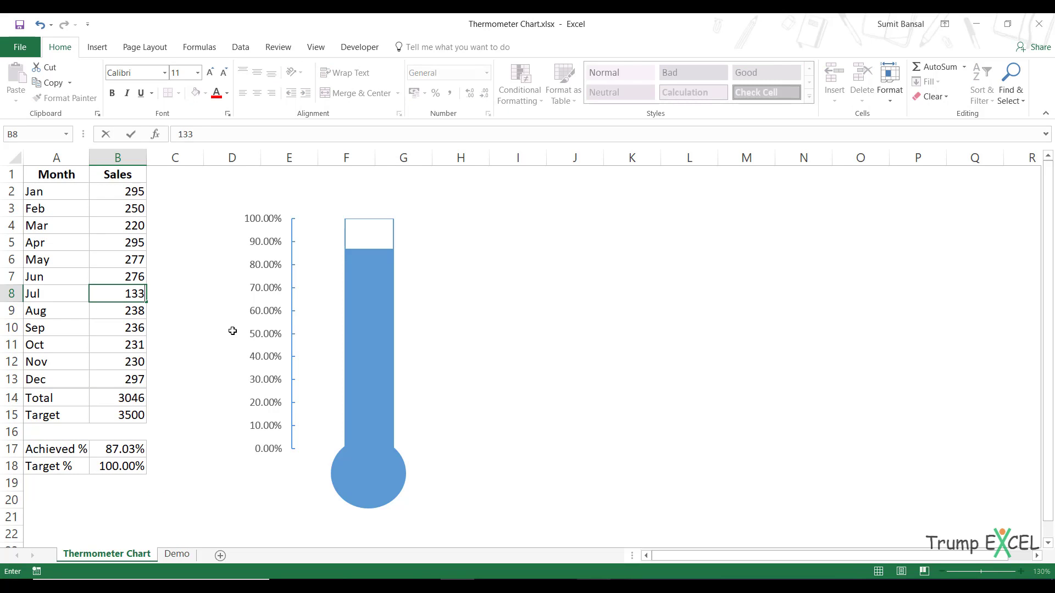
pyautogui.press('Return')
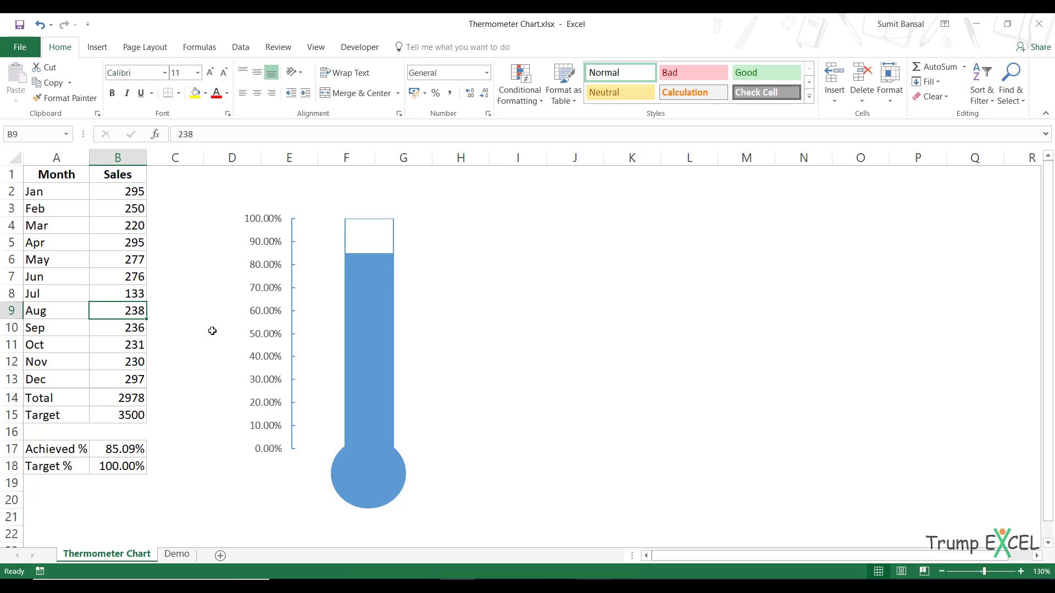
pyautogui.click(131, 260)
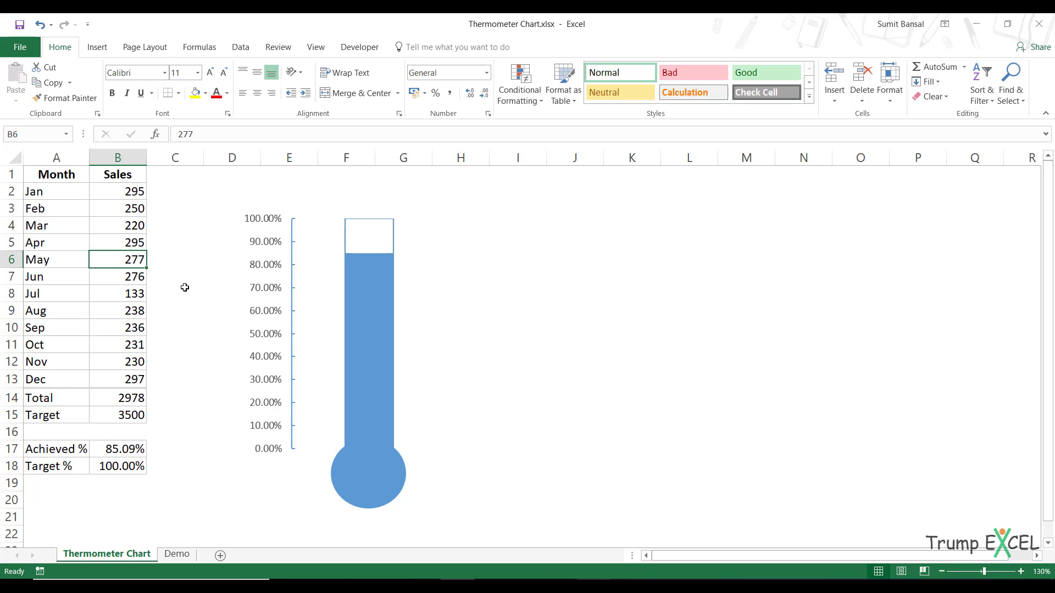
pyautogui.write('876')
pyautogui.press('Return')
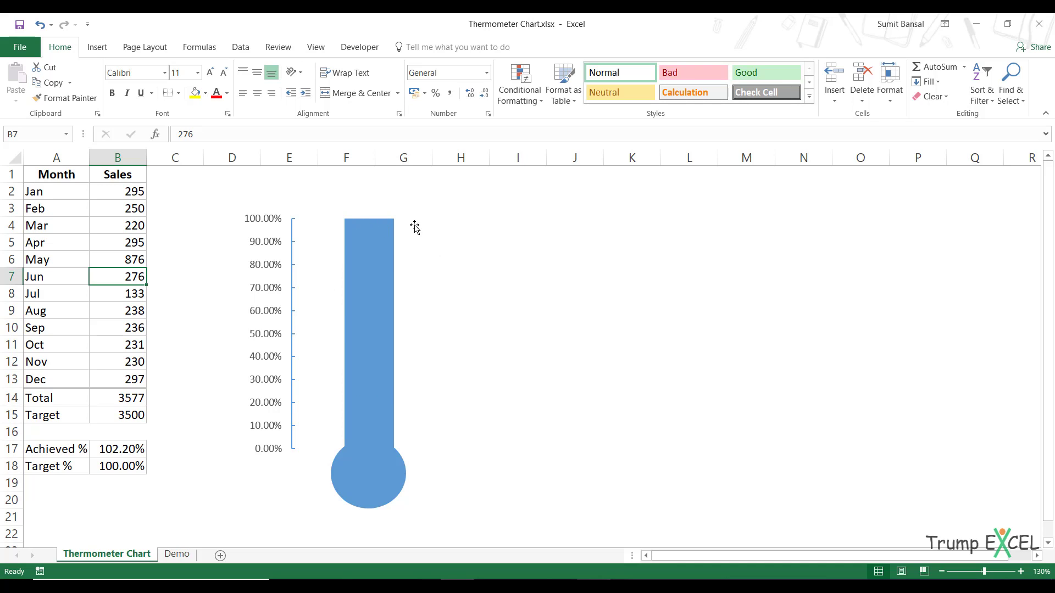
pyautogui.moveTo(383, 263)
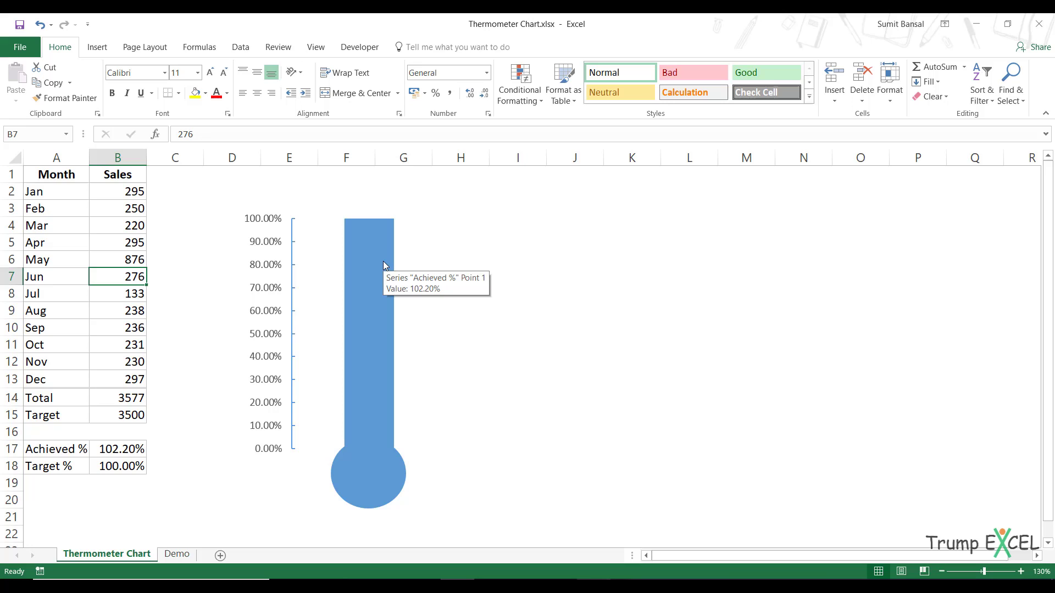
# Step: On the Demo sheet, select the Achieved % and Target % cells (A17:B18) for a column chart
pyautogui.click(176, 555)
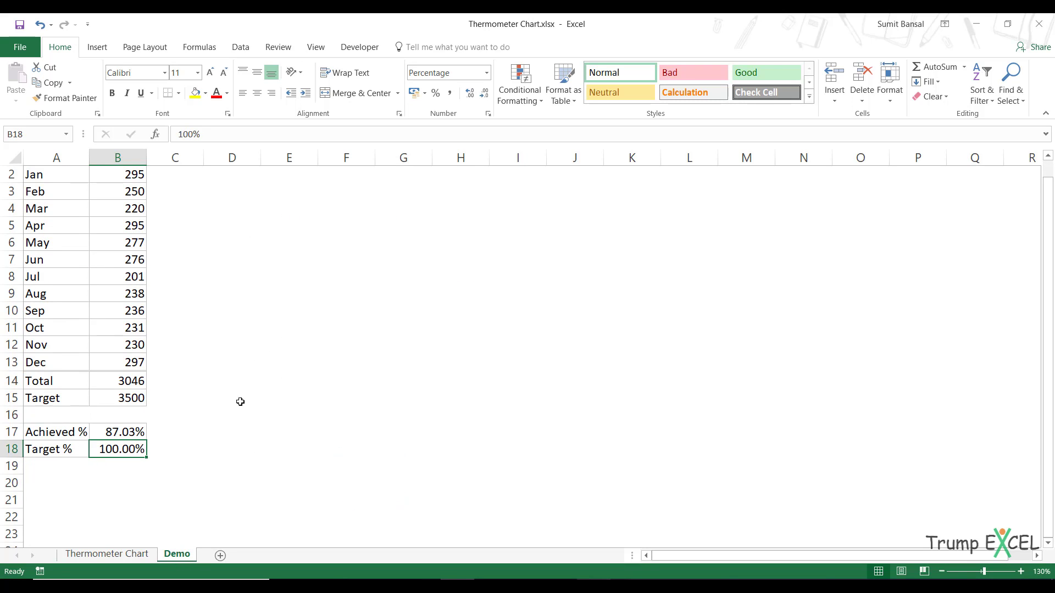
pyautogui.scroll(1, 240, 402)
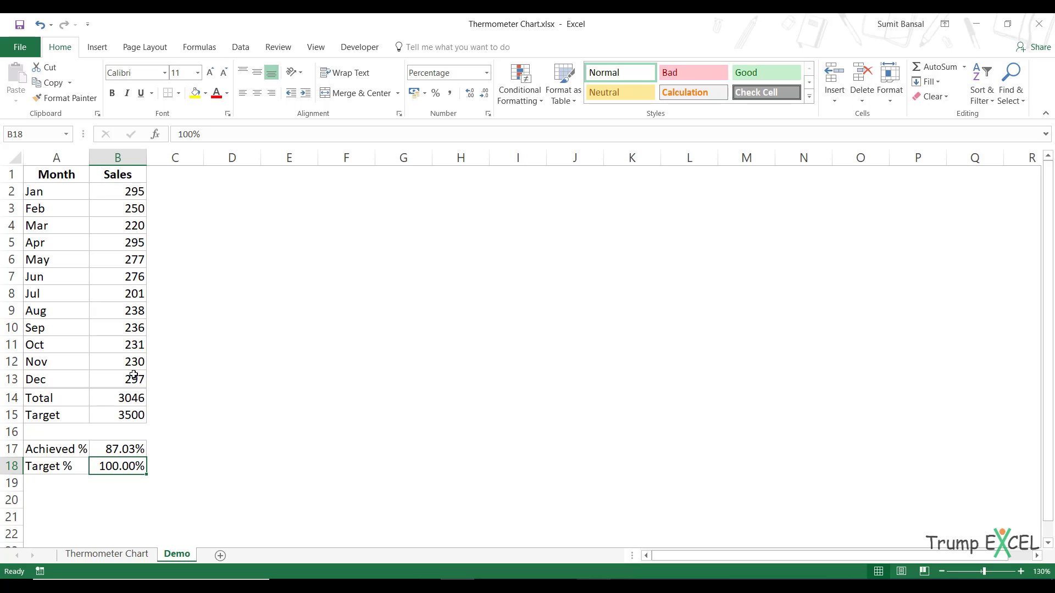
pyautogui.moveTo(70, 449); pyautogui.dragTo(116, 464)
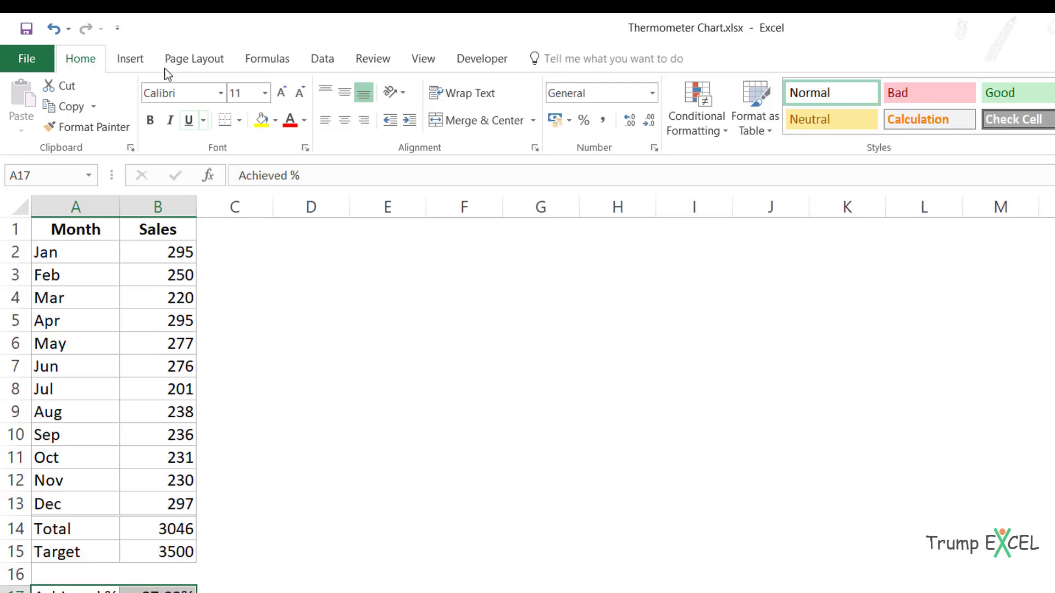
pyautogui.click(166, 74)
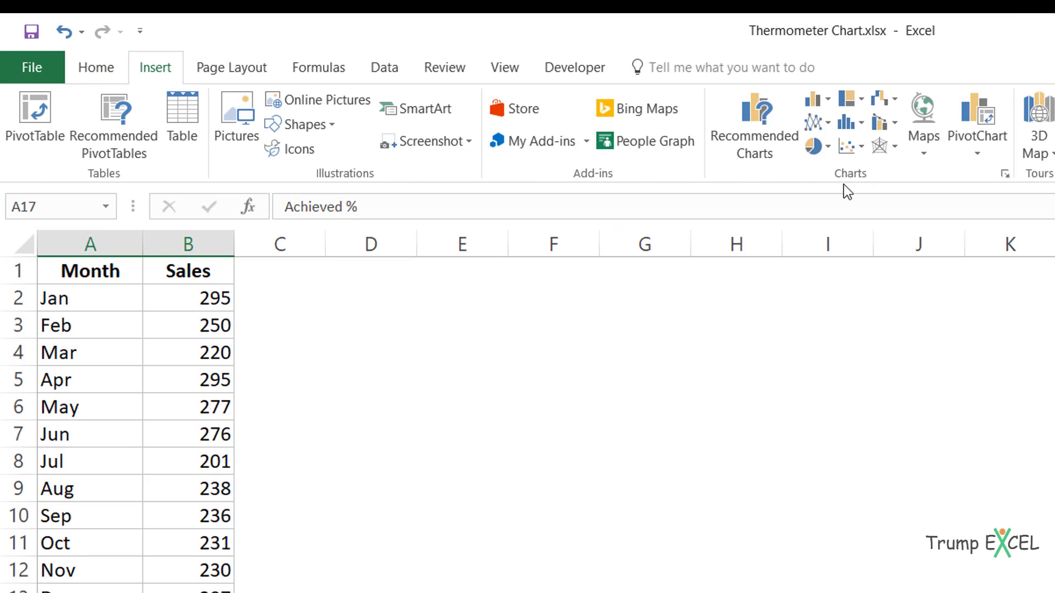
pyautogui.click(822, 104)
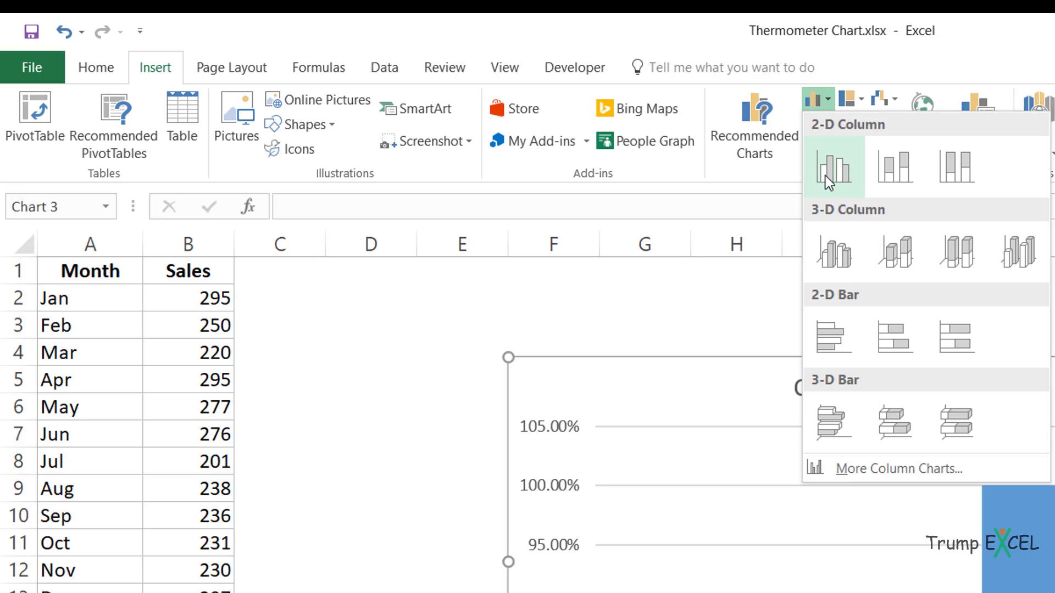
# Step: Insert the clustered column chart, move it left to column E, and switch rows and columns
pyautogui.click(833, 167)
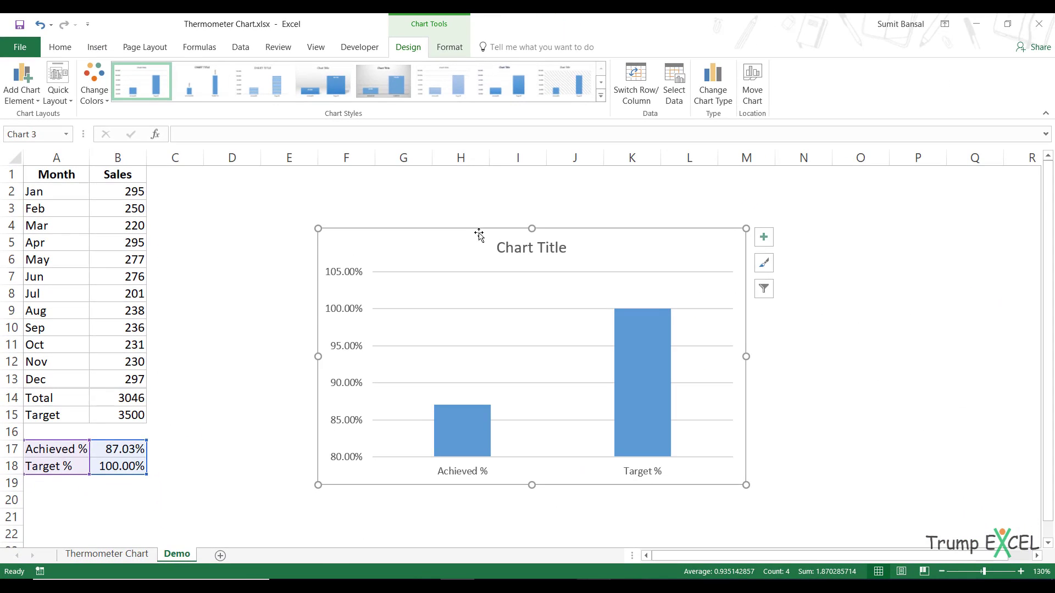
pyautogui.moveTo(567, 275); pyautogui.dragTo(503, 275)
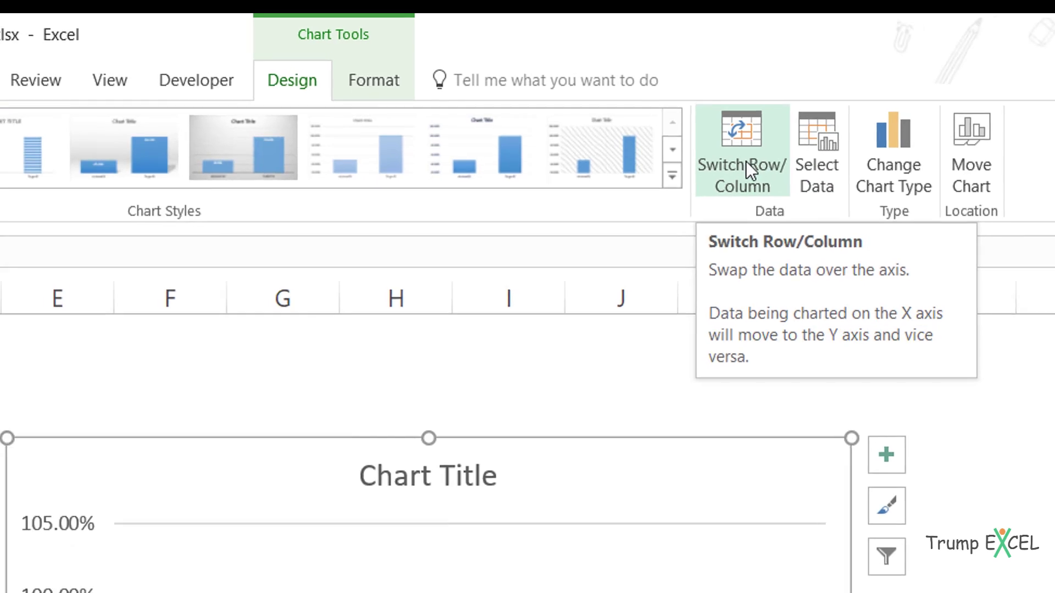
pyautogui.click(750, 164)
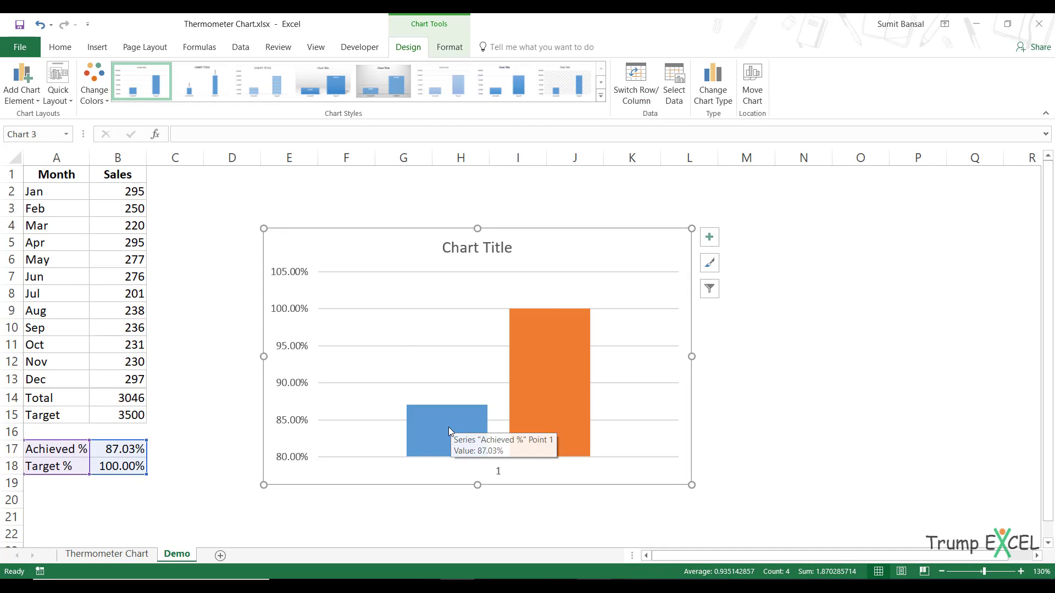
# Step: Plot the orange Target % series on a secondary axis
pyautogui.moveTo(523, 377)
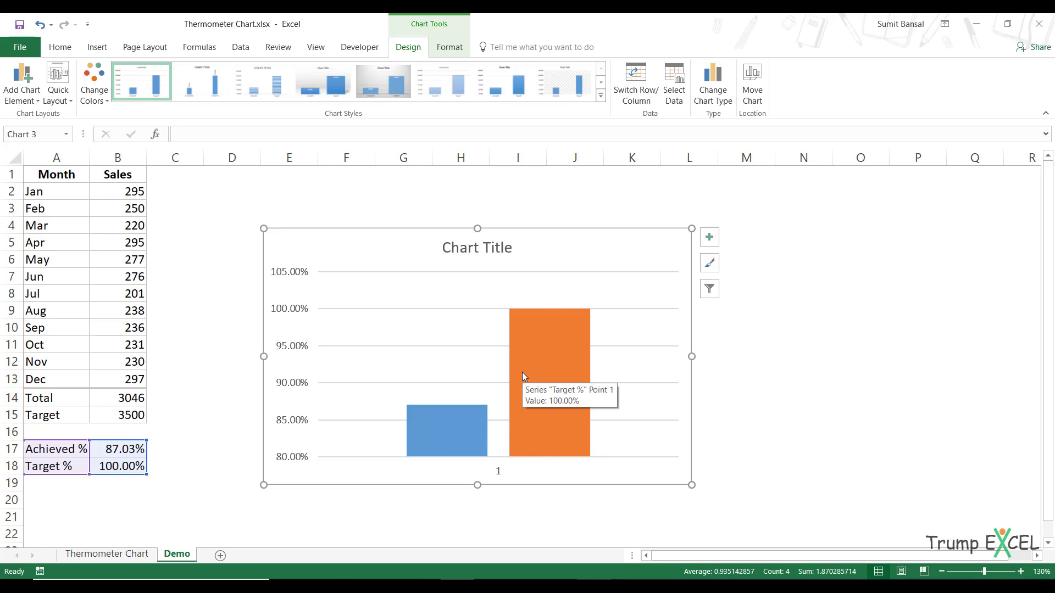
pyautogui.rightClick(537, 348)
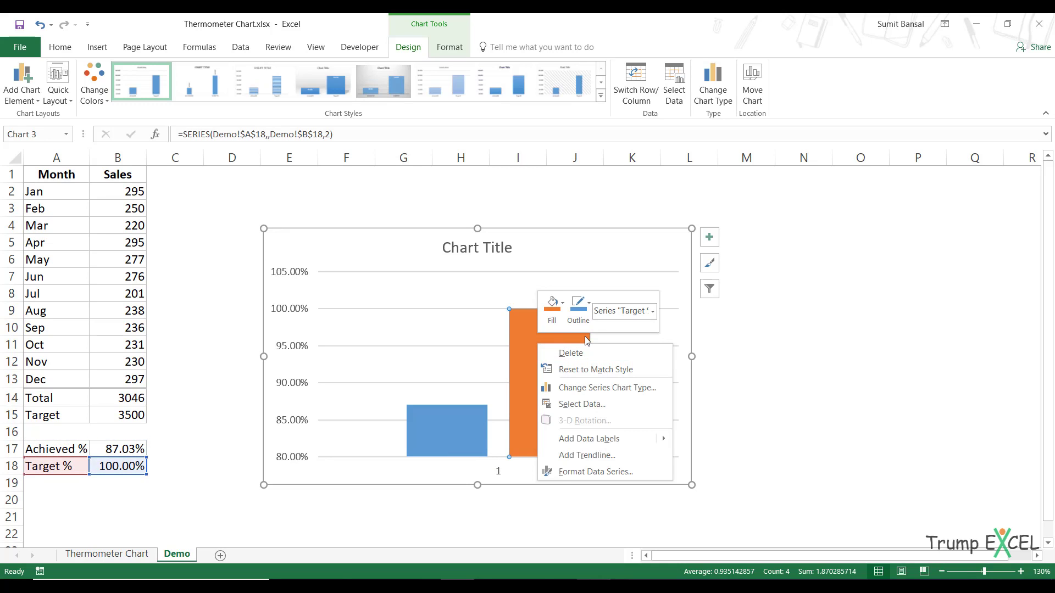
pyautogui.click(583, 471)
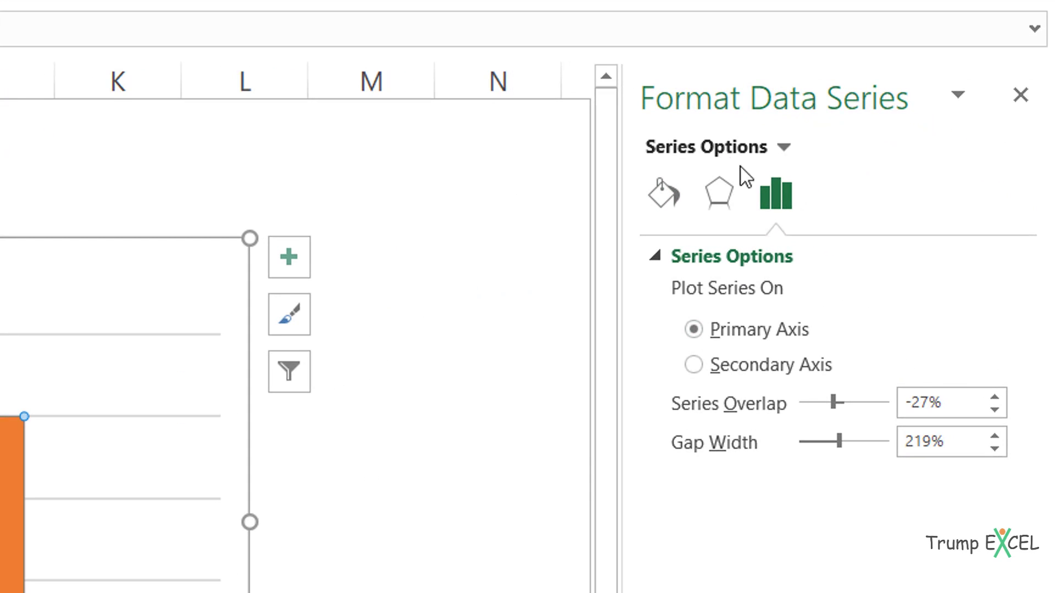
pyautogui.click(733, 368)
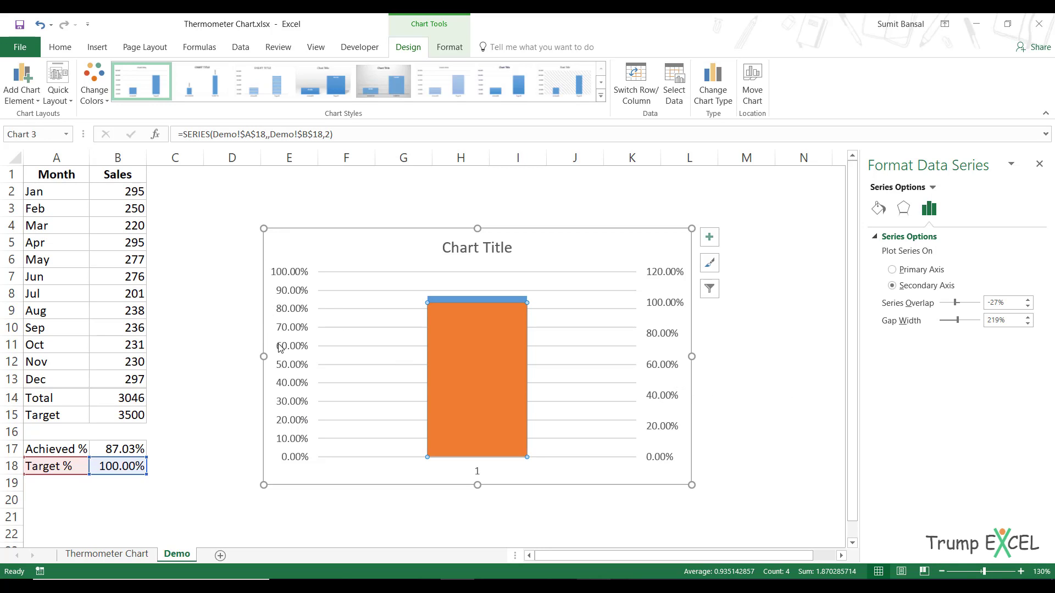
# Step: Set the primary vertical axis bounds to minimum 0 and maximum 1
pyautogui.rightClick(285, 310)
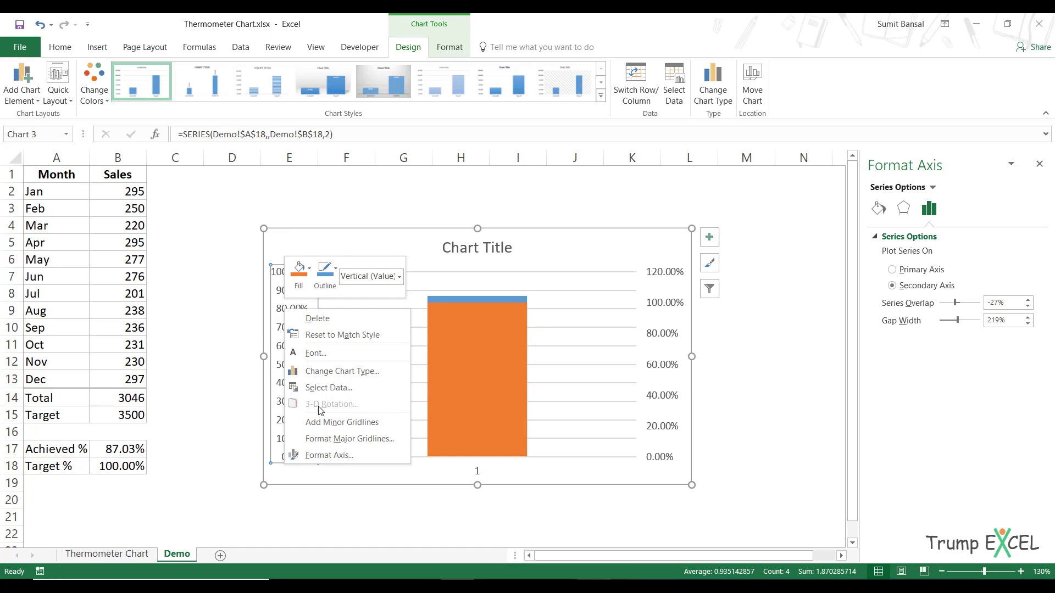
pyautogui.click(329, 456)
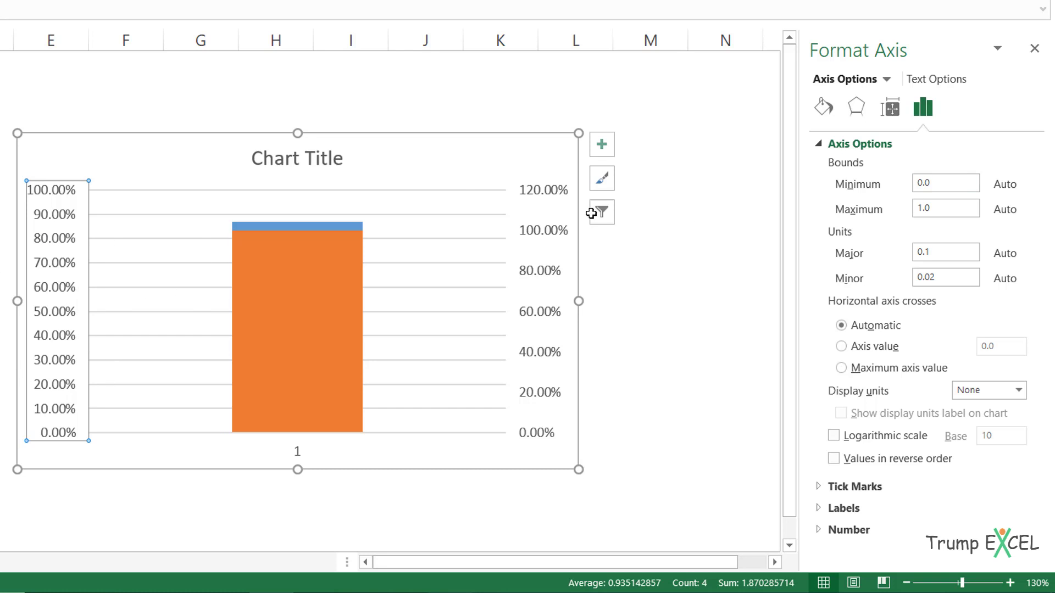
pyautogui.click(930, 179)
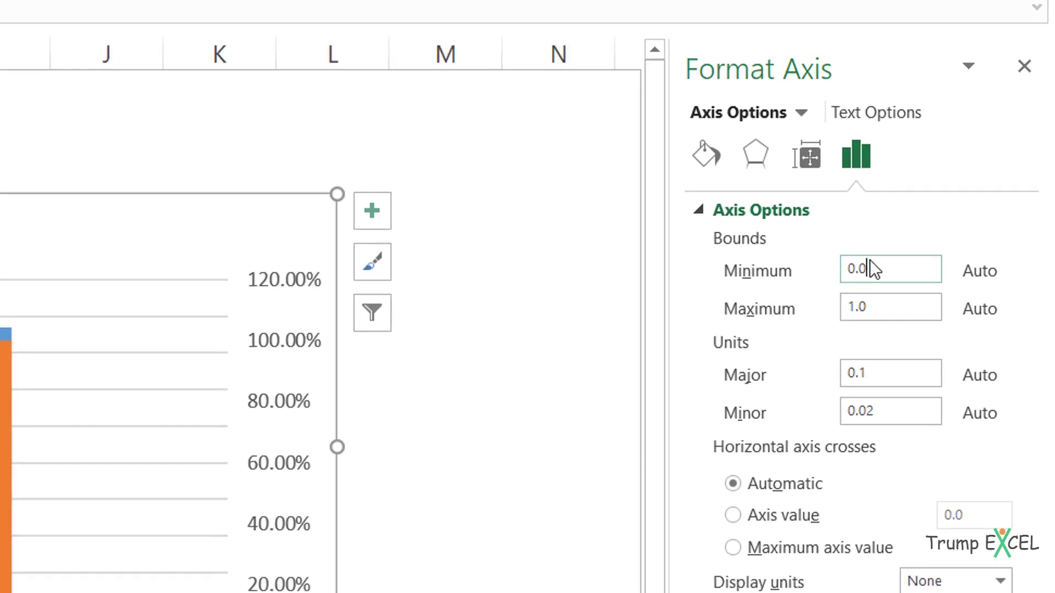
pyautogui.doubleClick(869, 264)
pyautogui.click(866, 264)
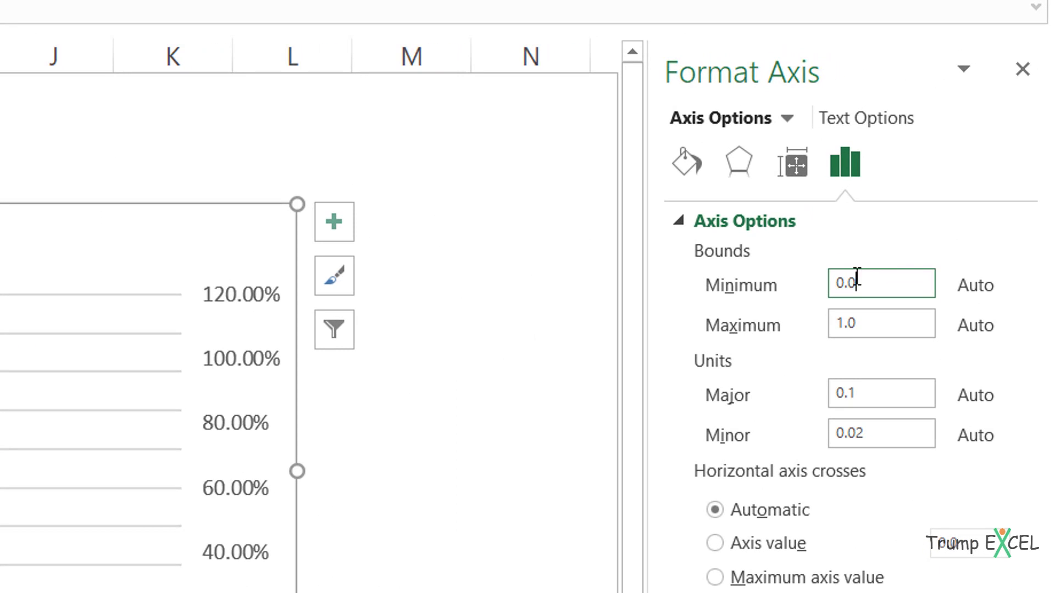
pyautogui.doubleClick(857, 280)
pyautogui.write('0')
pyautogui.press('Return')
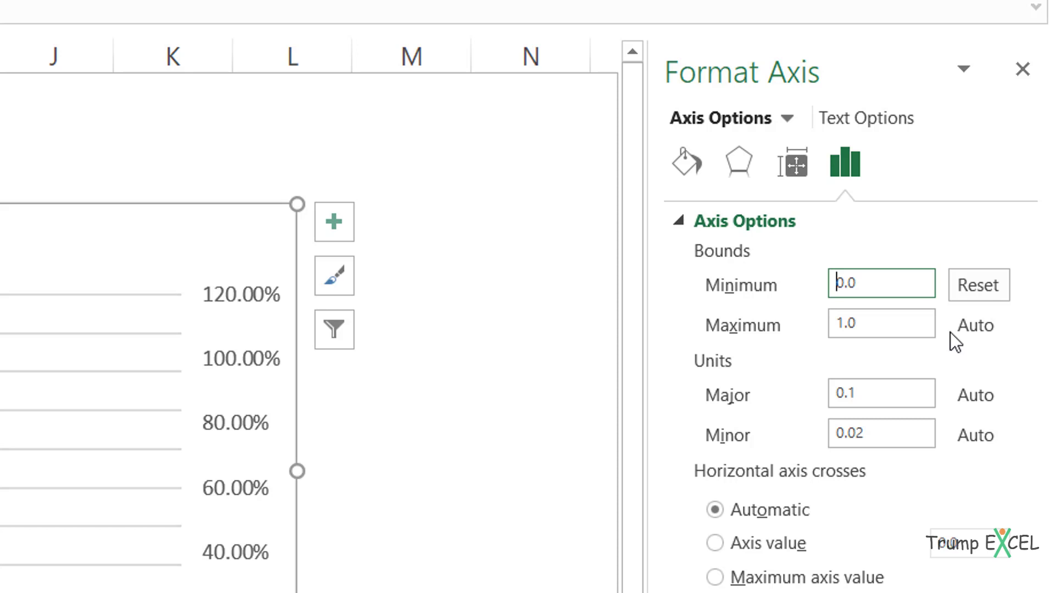
pyautogui.moveTo(874, 323); pyautogui.dragTo(813, 323)
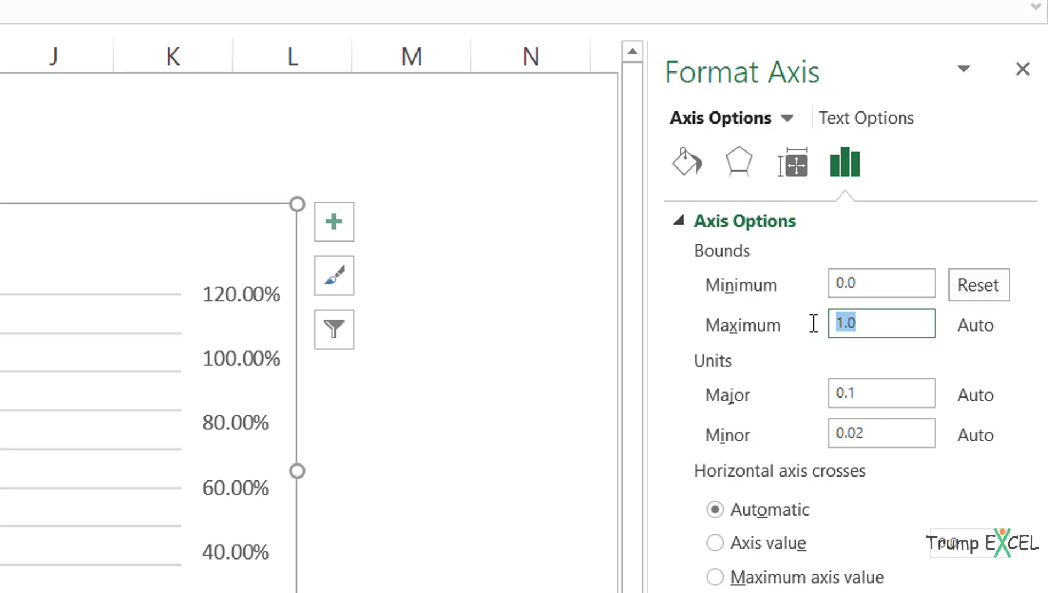
pyautogui.write('1')
pyautogui.press('Return')
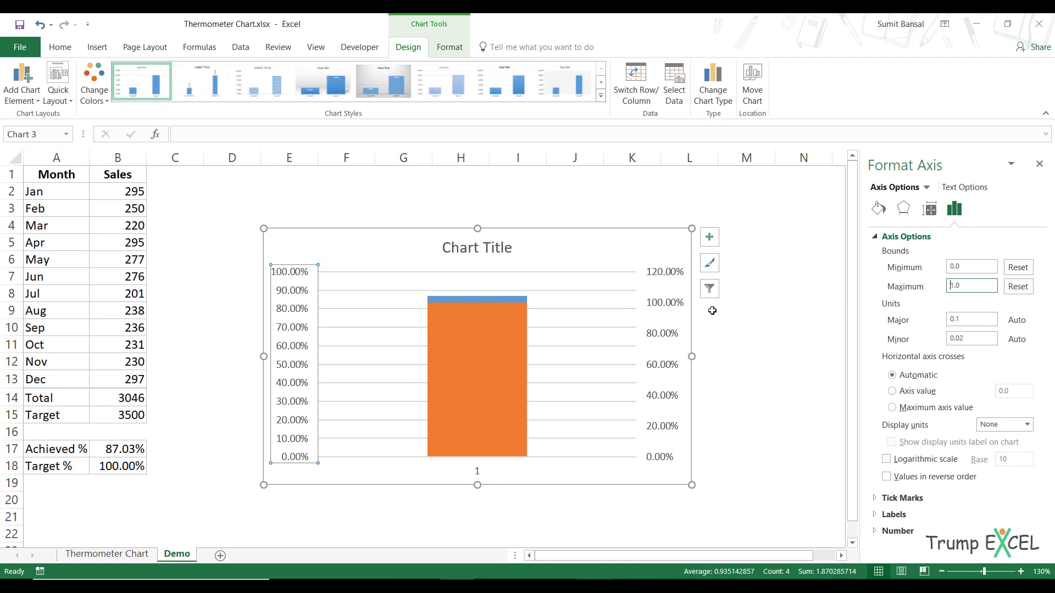
# Step: Delete the secondary axis and give the Target % bar No fill with a Solid line border
pyautogui.click(675, 309)
pyautogui.click(675, 312)
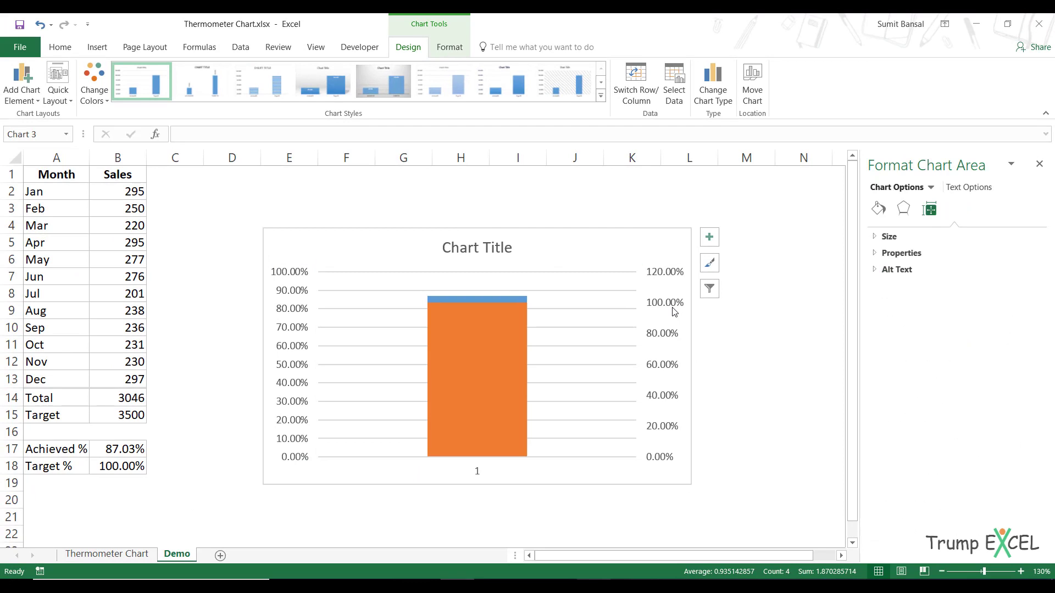
pyautogui.click(499, 364)
pyautogui.rightClick(470, 325)
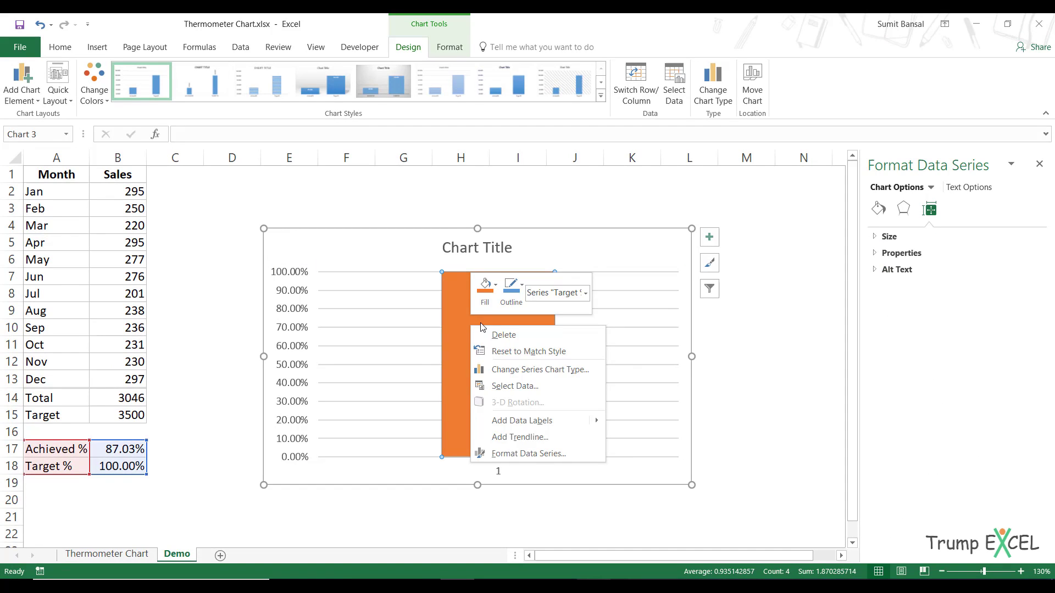
pyautogui.click(522, 454)
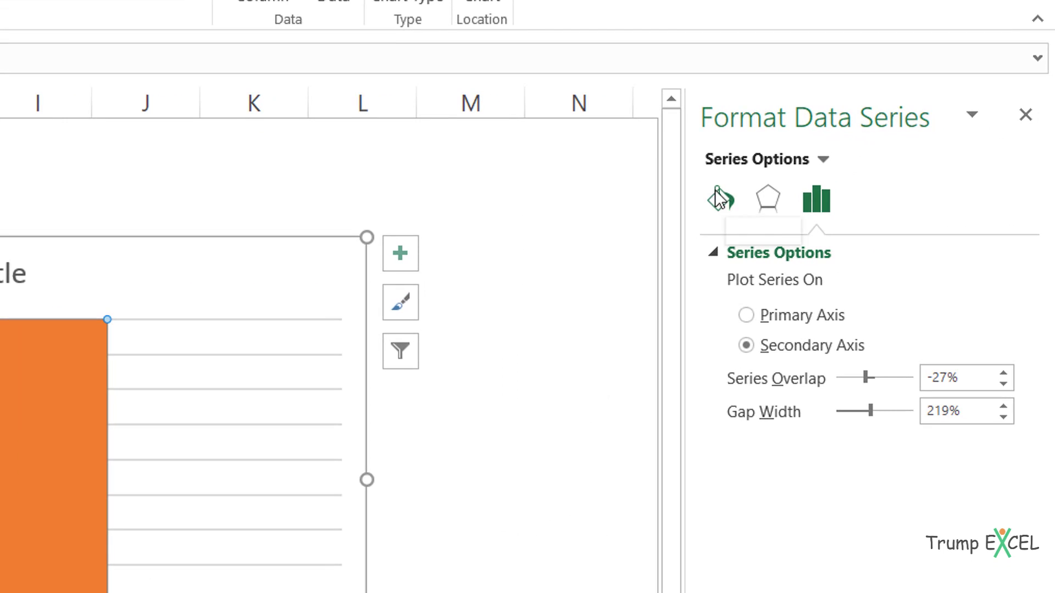
pyautogui.click(728, 204)
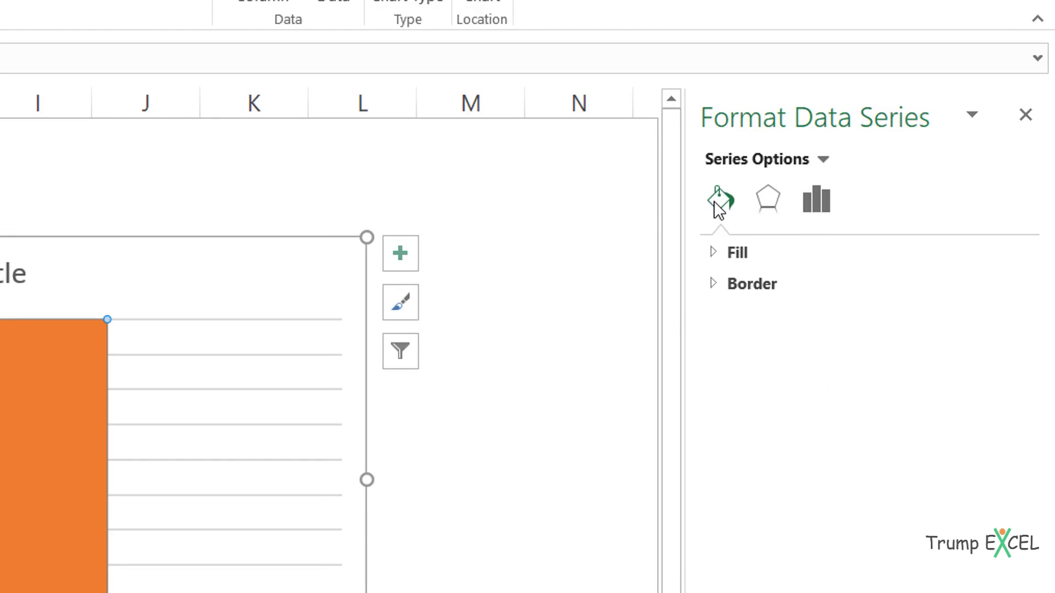
pyautogui.click(731, 253)
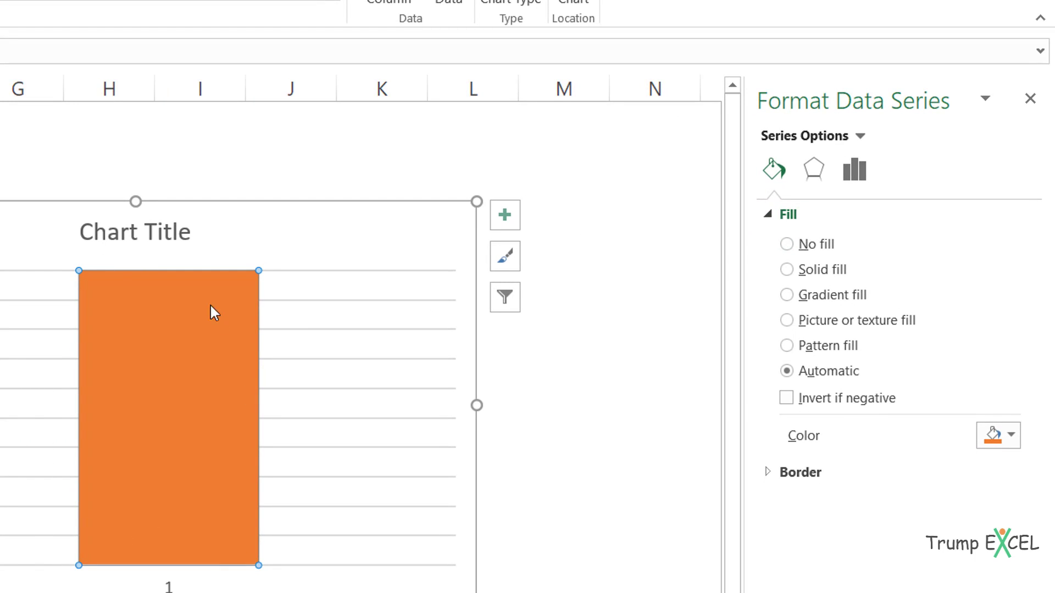
pyautogui.click(786, 245)
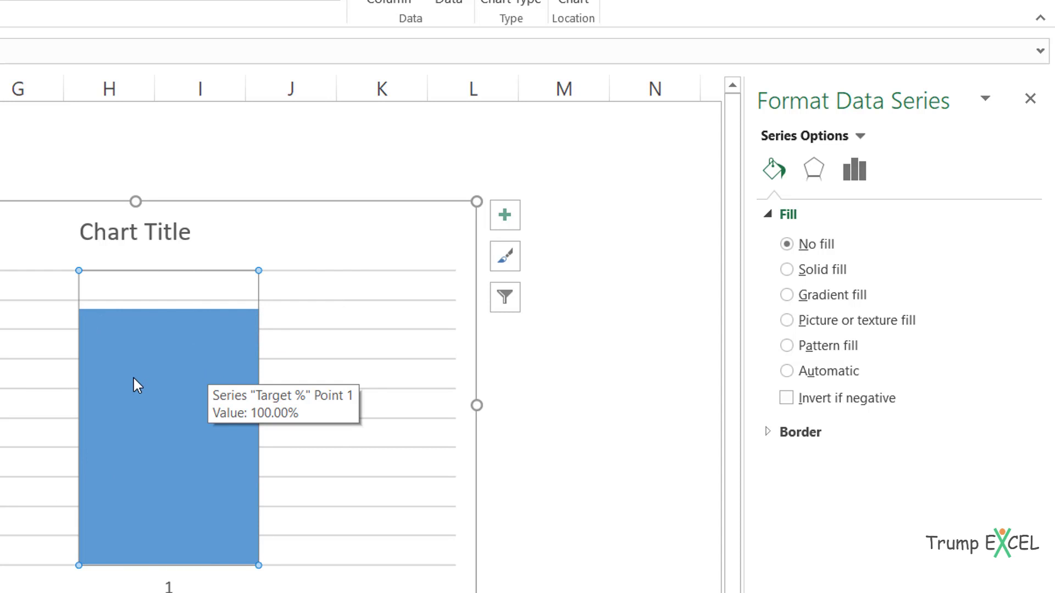
pyautogui.click(775, 434)
pyautogui.click(819, 489)
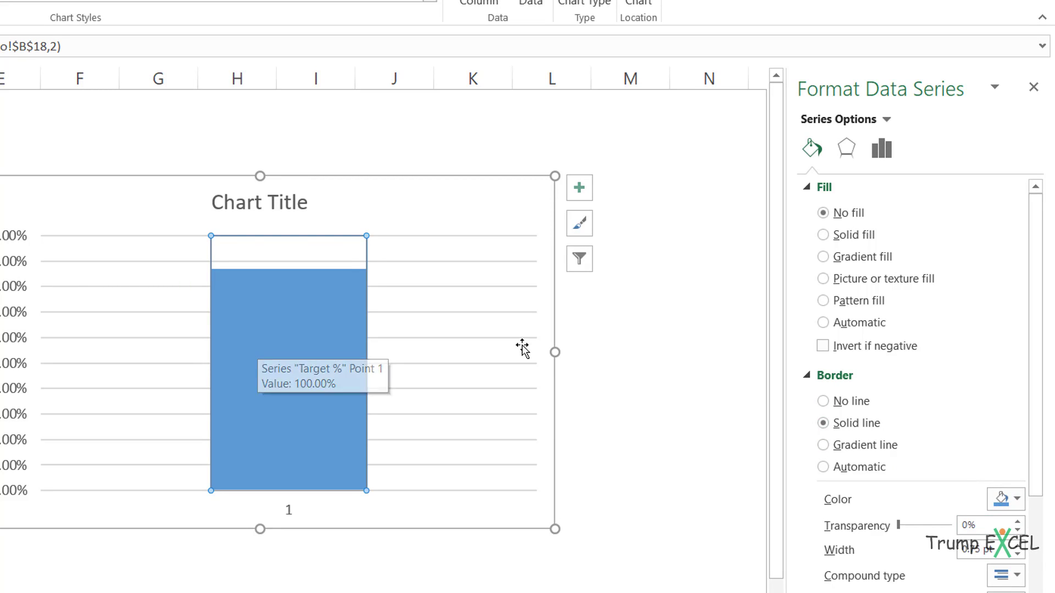
pyautogui.click(642, 365)
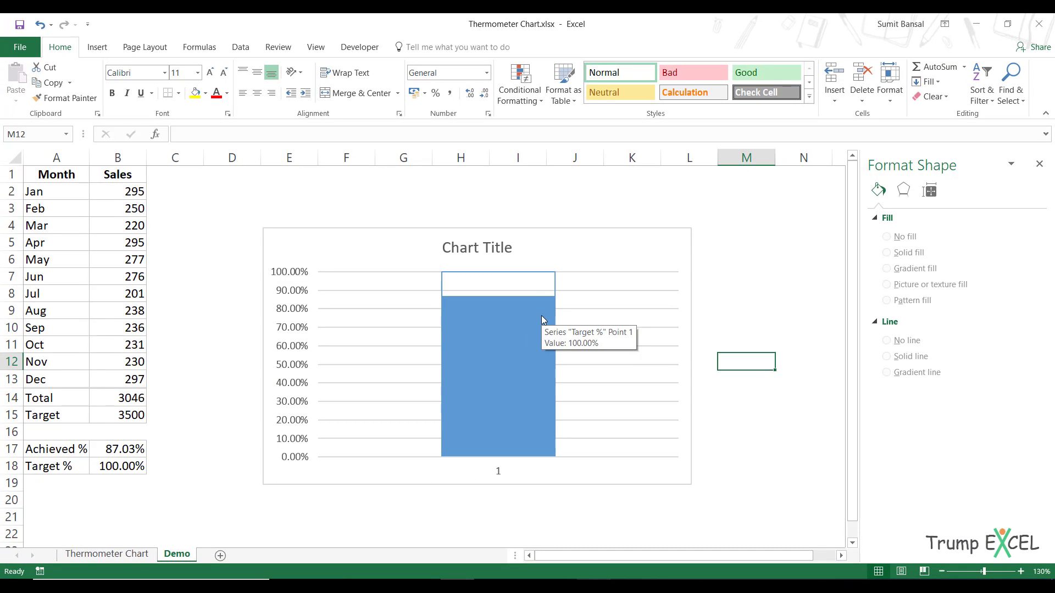
# Step: Delete the gridlines, chart title and horizontal axis, then narrow the chart into a slim tube
pyautogui.click(652, 310)
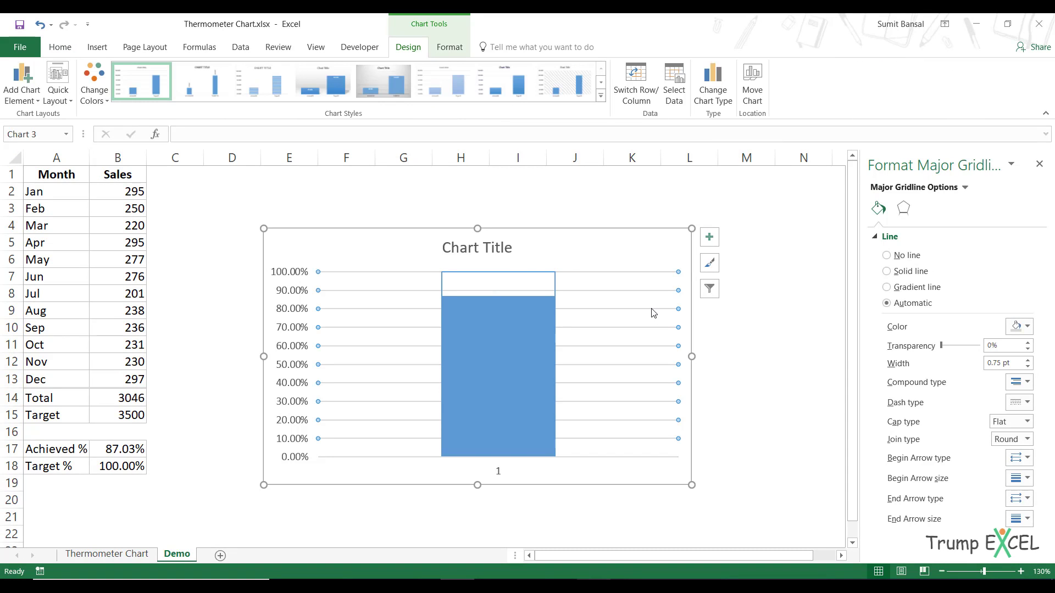
pyautogui.click(503, 263)
pyautogui.click(490, 257)
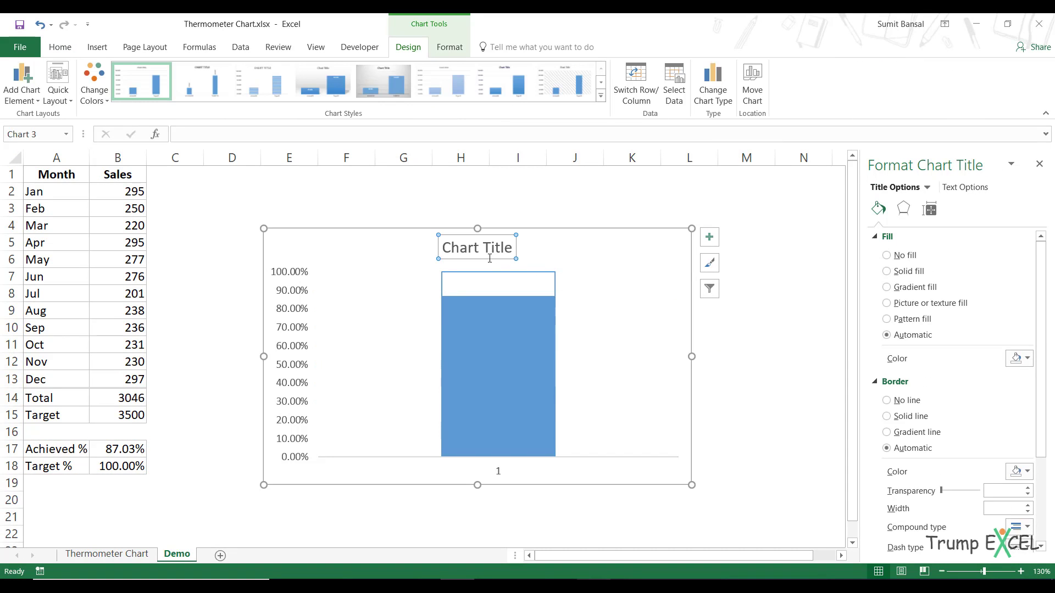
pyautogui.press('Delete')
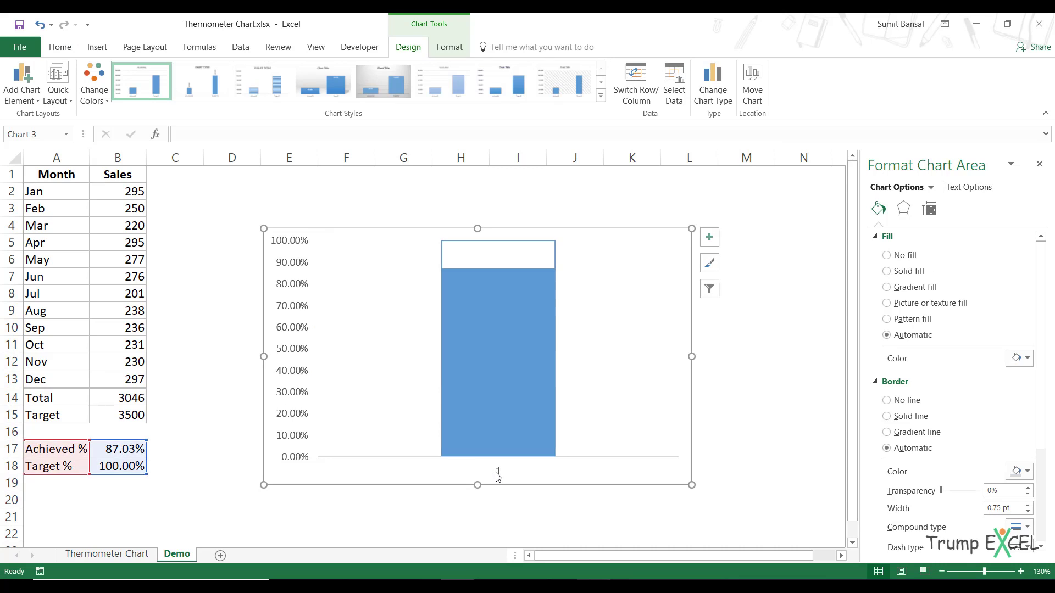
pyautogui.click(497, 476)
pyautogui.press('Delete')
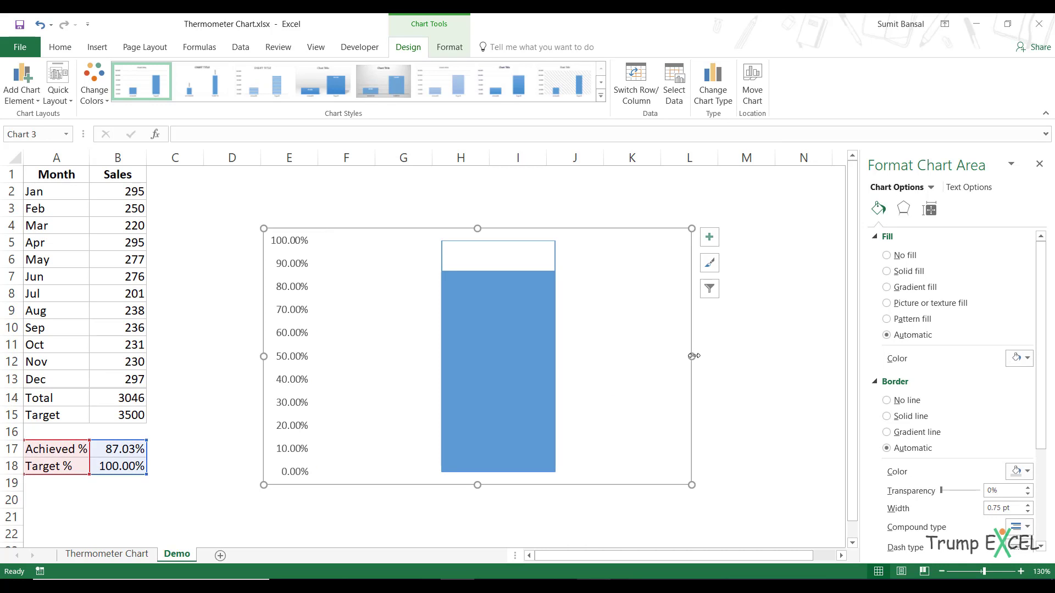
pyautogui.moveTo(688, 356); pyautogui.dragTo(414, 337)
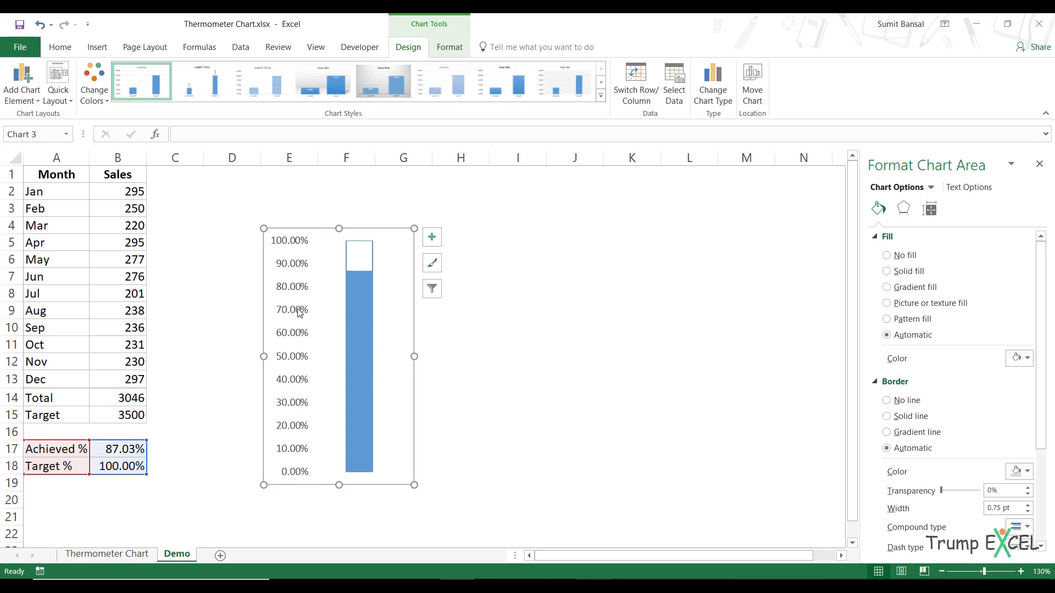
# Step: Set the vertical axis major tick mark type to Inside
pyautogui.click(288, 289)
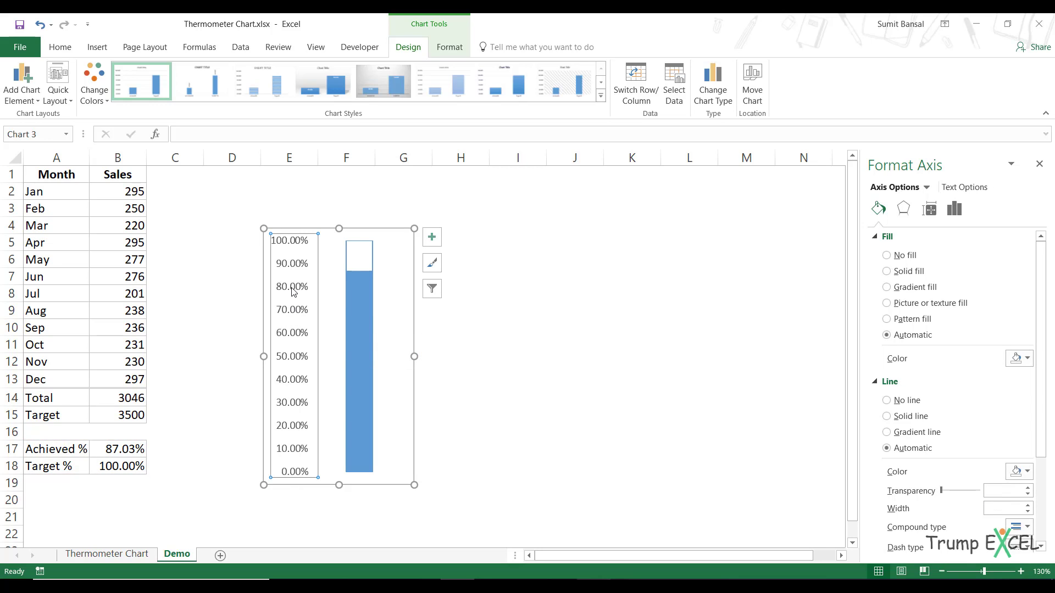
pyautogui.rightClick(293, 291)
pyautogui.click(326, 434)
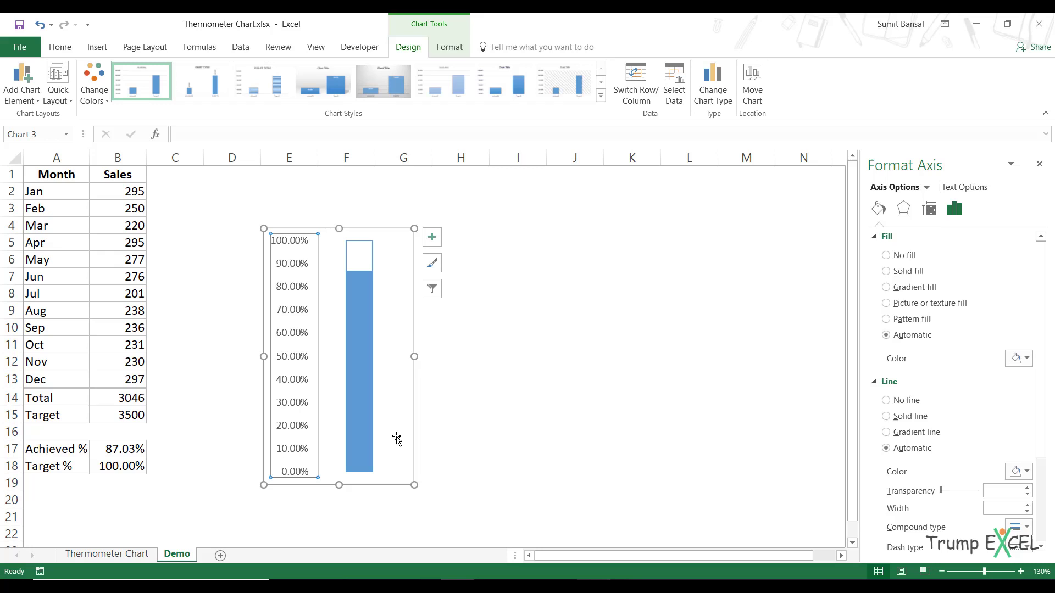
pyautogui.click(940, 499)
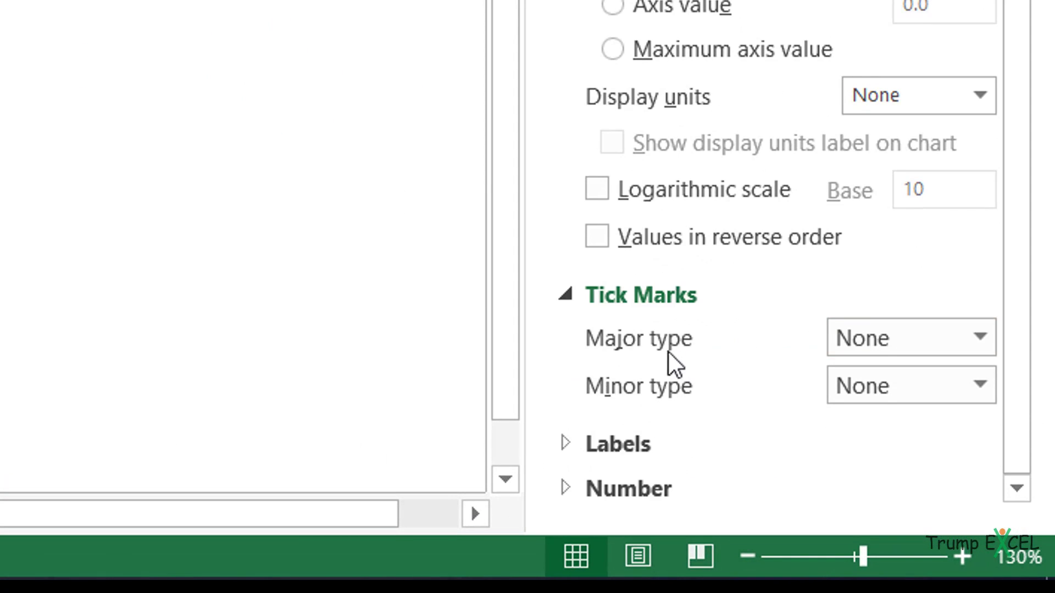
pyautogui.click(904, 347)
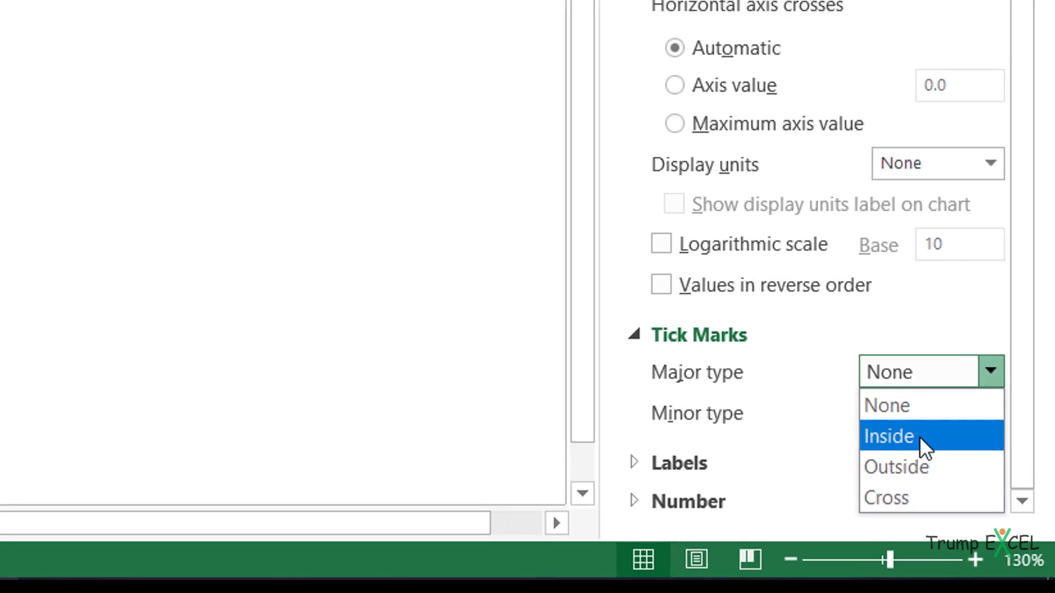
pyautogui.click(900, 415)
pyautogui.click(686, 485)
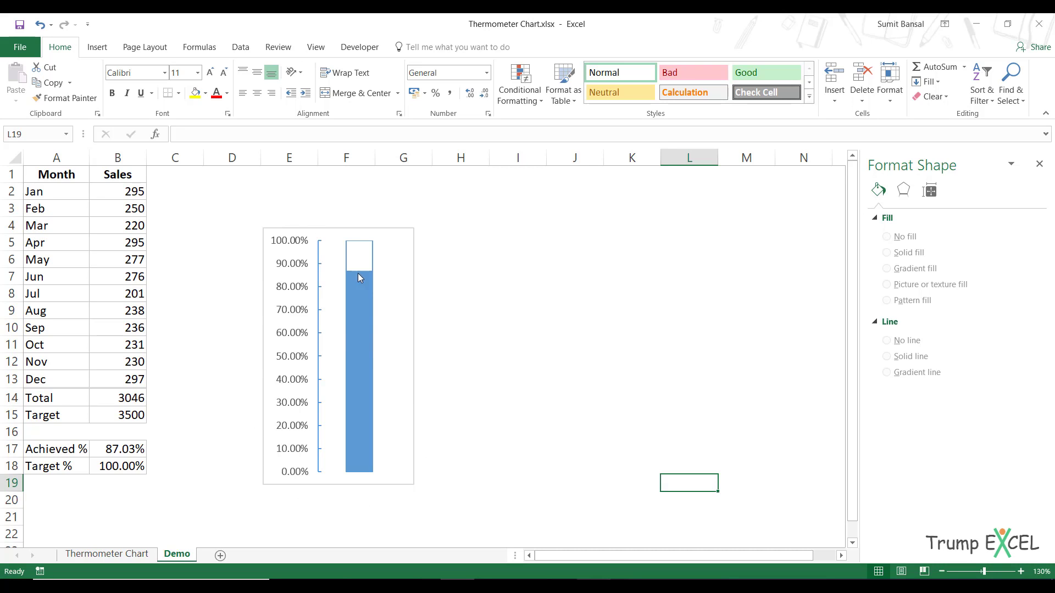
# Step: Give the chart area No line and No fill, then nudge the chart up and left
pyautogui.click(337, 228)
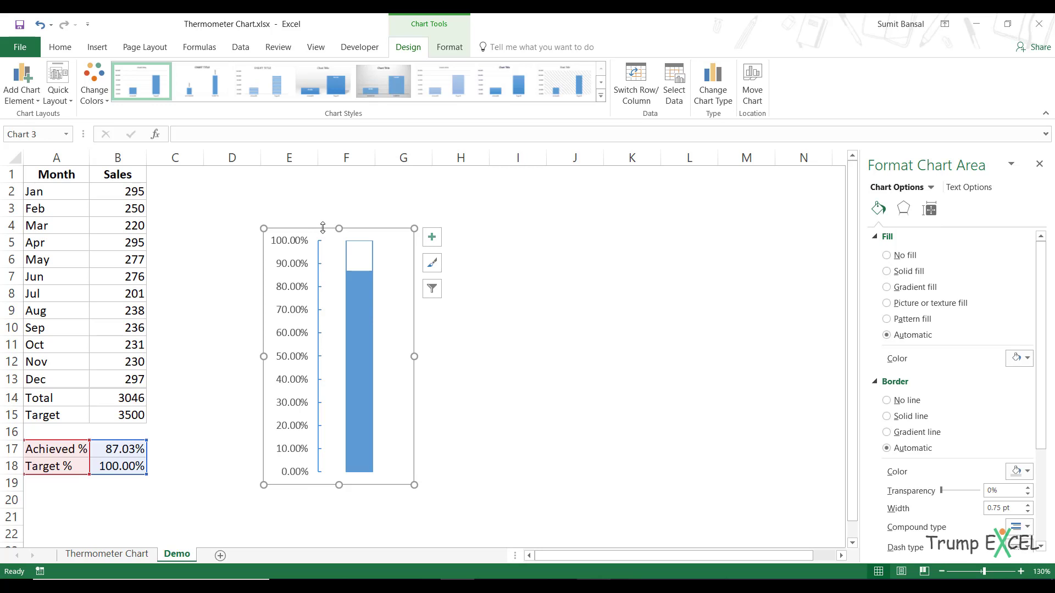
pyautogui.rightClick(322, 228)
pyautogui.click(371, 499)
pyautogui.click(905, 405)
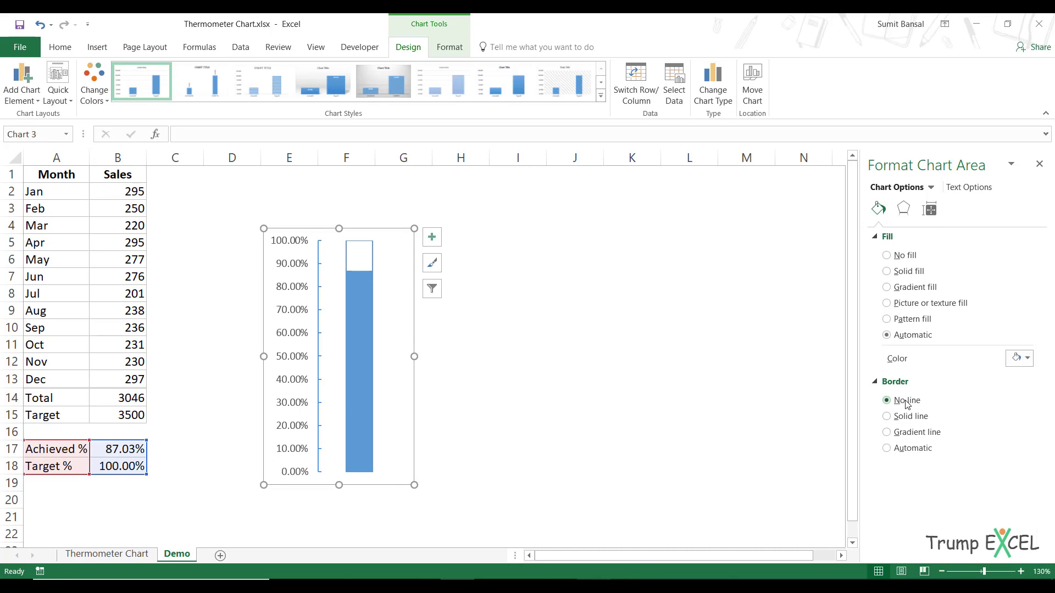
pyautogui.click(903, 258)
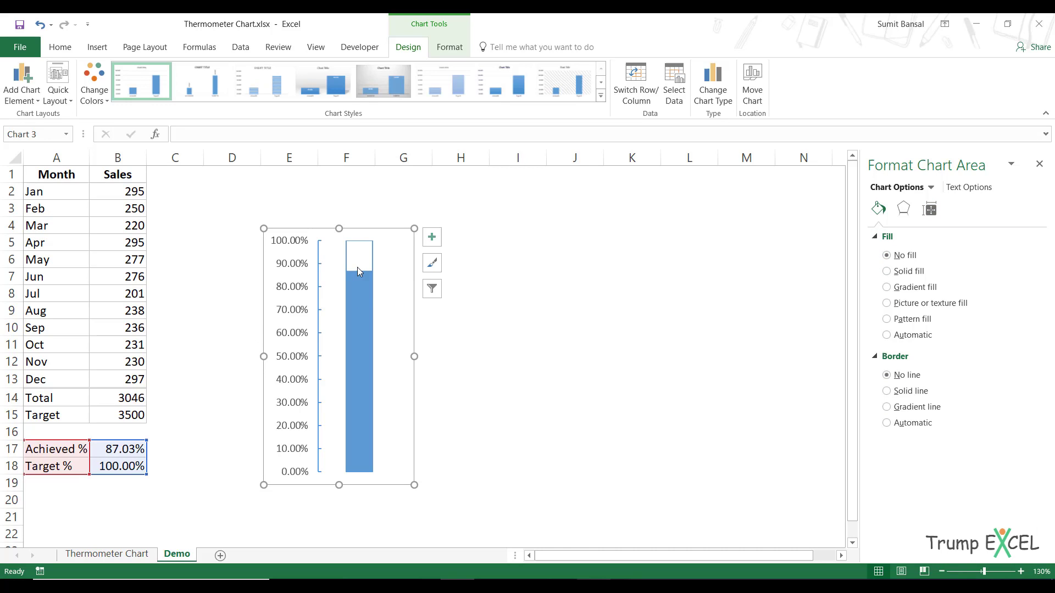
pyautogui.moveTo(383, 229); pyautogui.dragTo(355, 202)
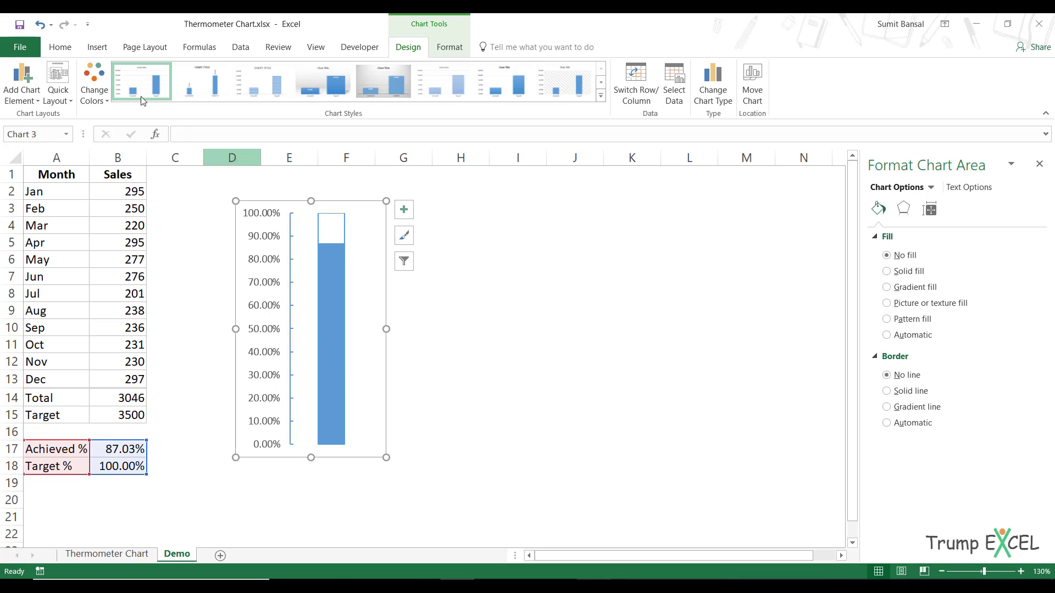
# Step: Draw an oval circle and place it under the tube as the thermometer bulb
pyautogui.click(108, 52)
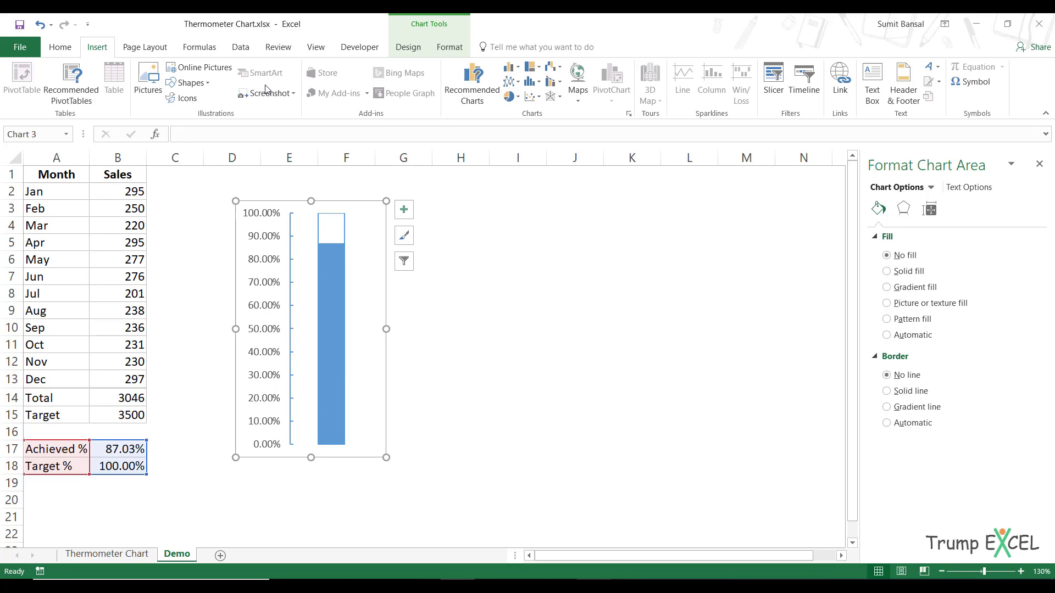
pyautogui.click(201, 83)
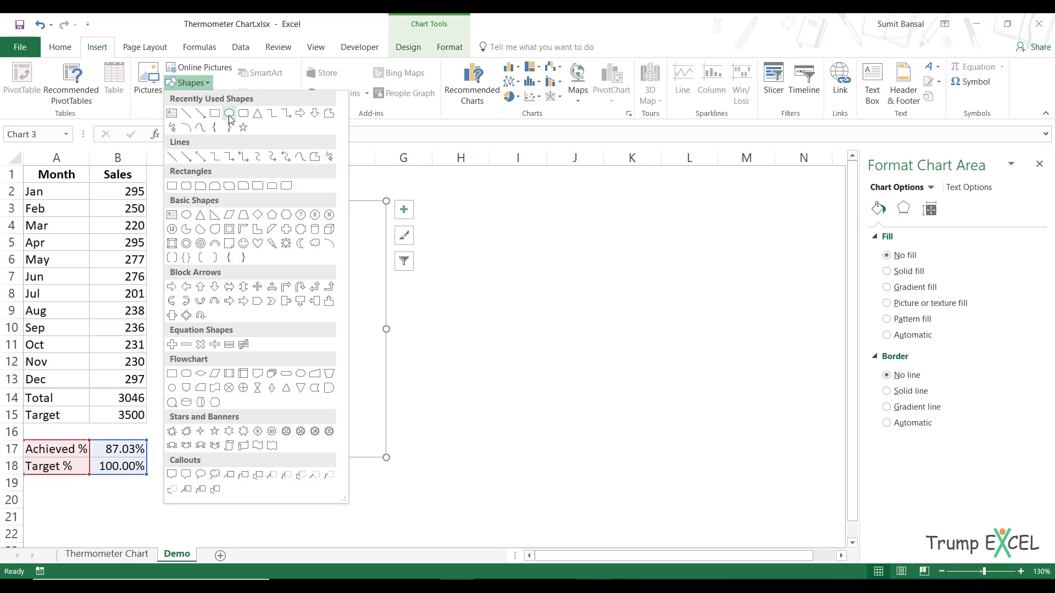
pyautogui.click(229, 114)
pyautogui.moveTo(376, 498); pyautogui.dragTo(301, 431)
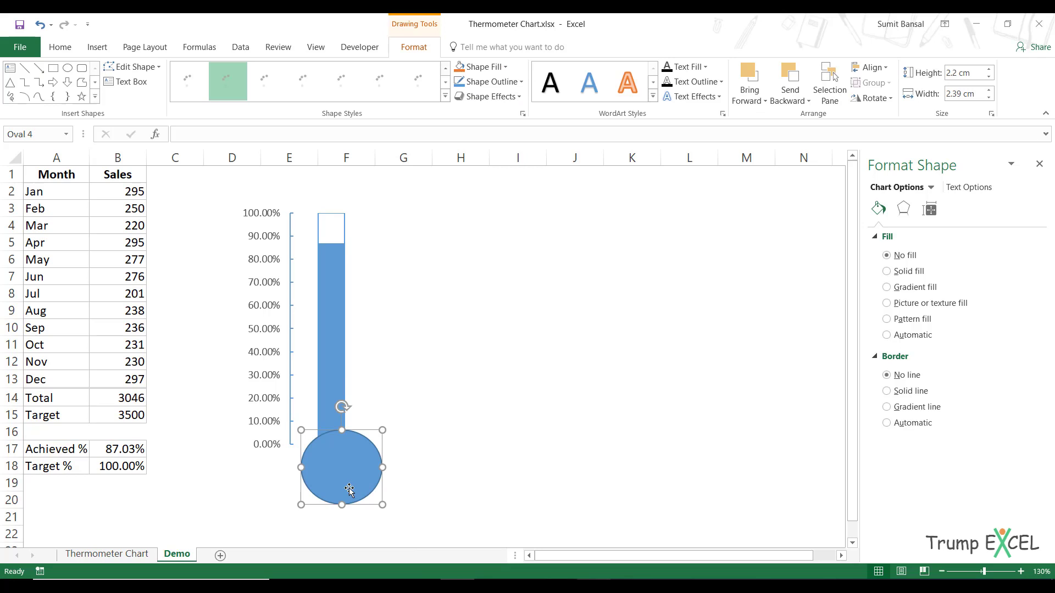
pyautogui.moveTo(348, 487); pyautogui.dragTo(347, 479)
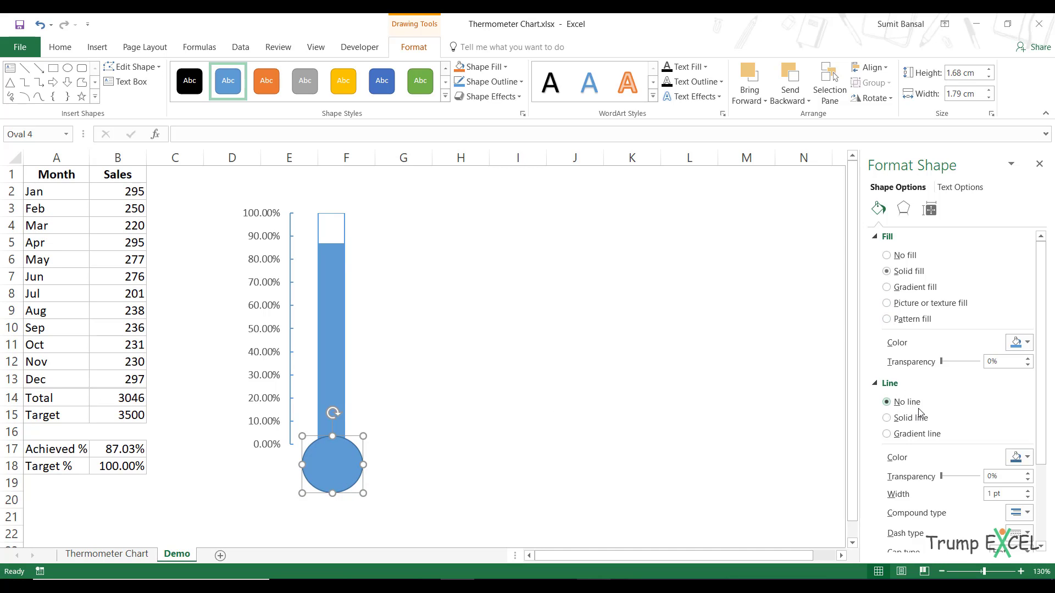
pyautogui.click(467, 486)
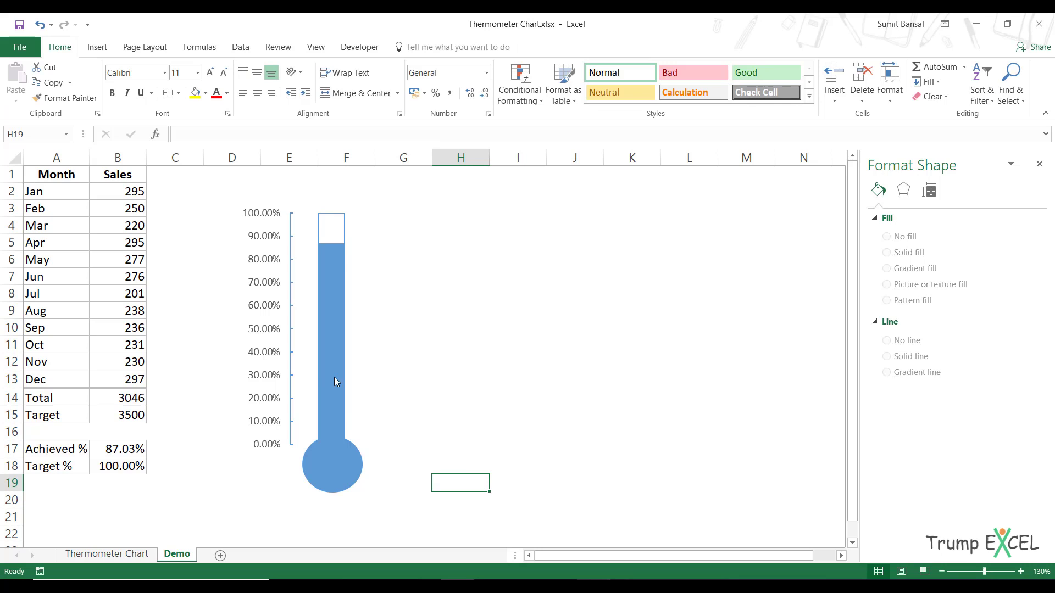
# Step: Enter 321 as June sales in B7, lifting the total to 3091 and Achieved to 88.31%
pyautogui.click(127, 277)
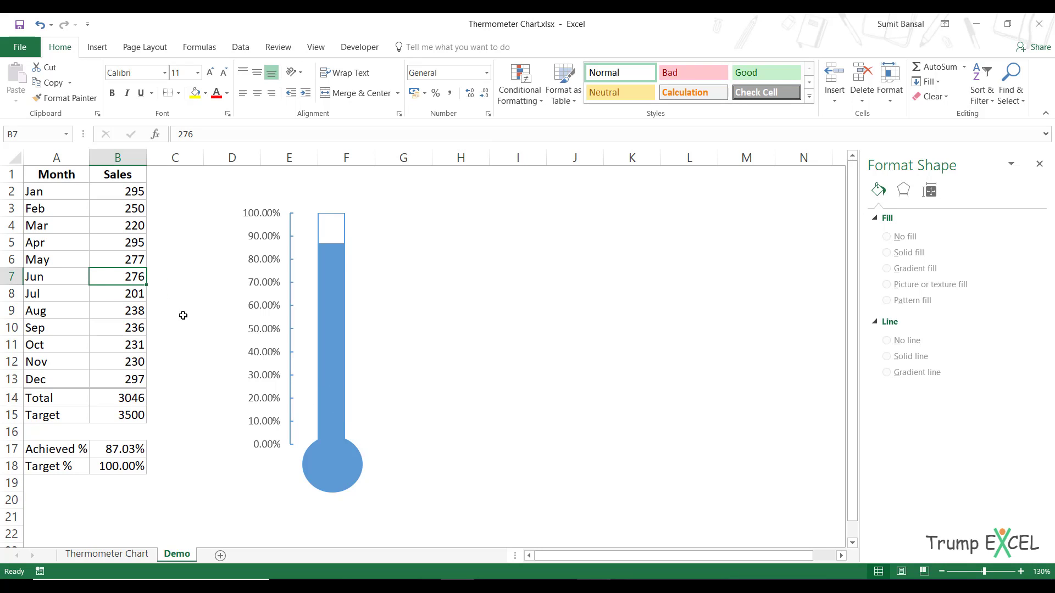
pyautogui.write('321')
pyautogui.press('Return')
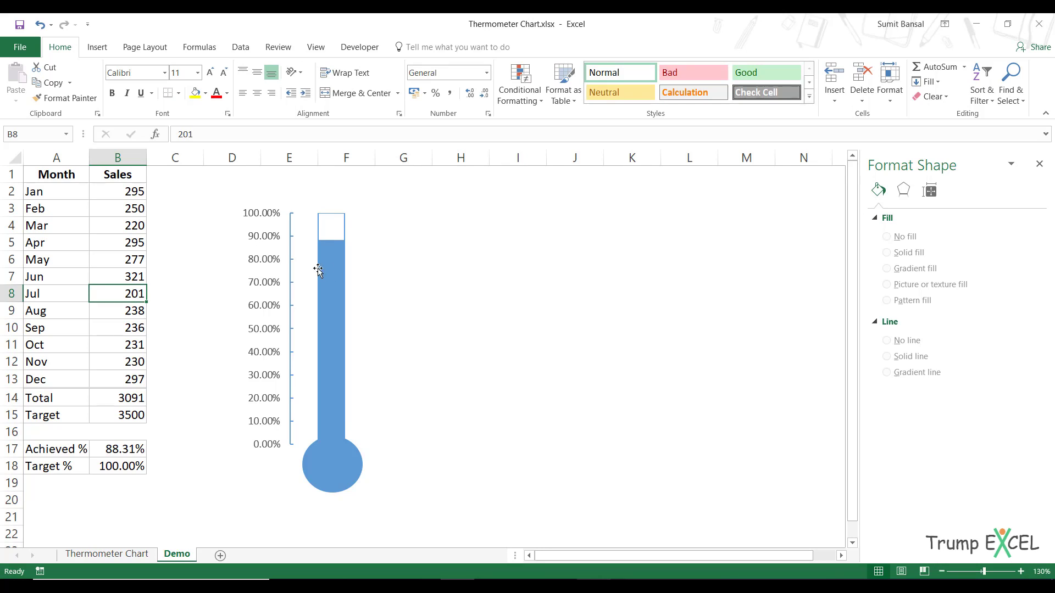